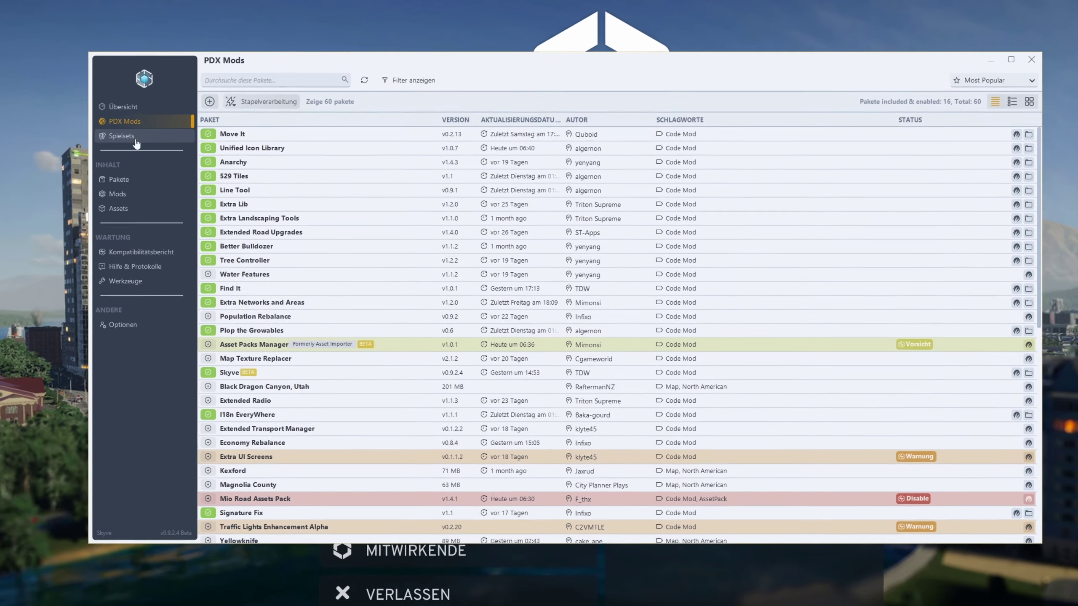
- Add a new playset by cloning the active Marvolomania Full Mod playset
{"action": "left_click", "coordinate": [134, 138]}
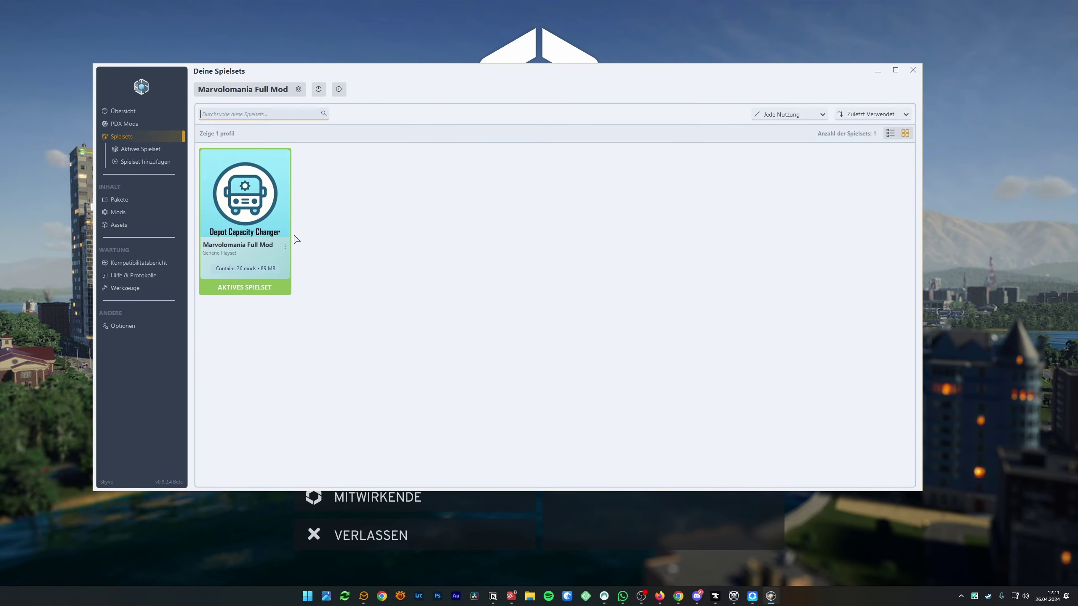
{"action": "left_click", "coordinate": [142, 167]}
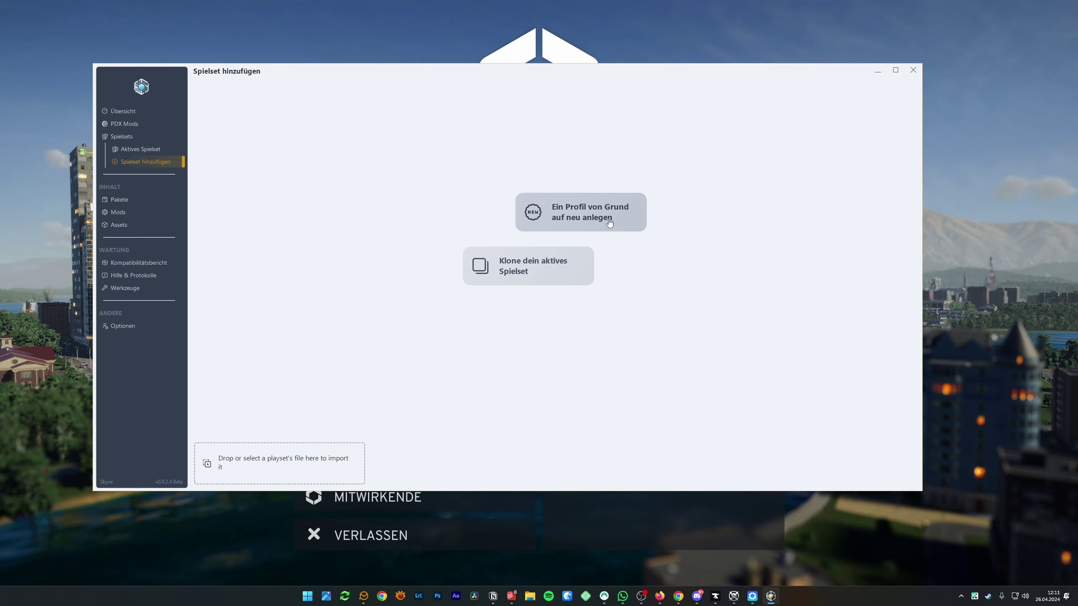
{"action": "left_click", "coordinate": [559, 273]}
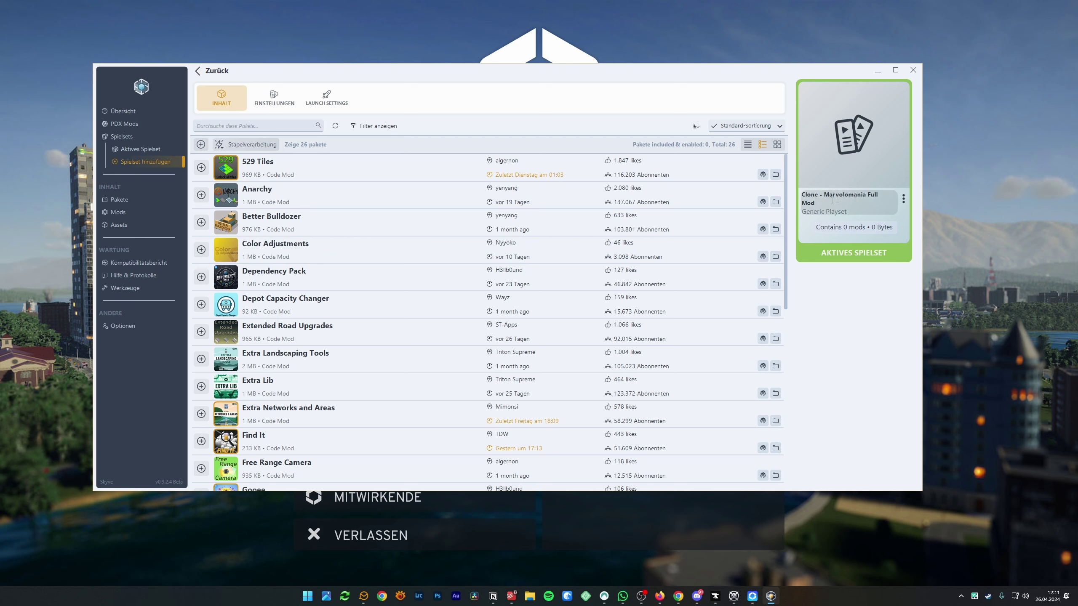
- Rename the cloned playset to Test123 and include all of its listed mods, confirming the mass subscription
{"action": "left_click", "coordinate": [832, 201]}
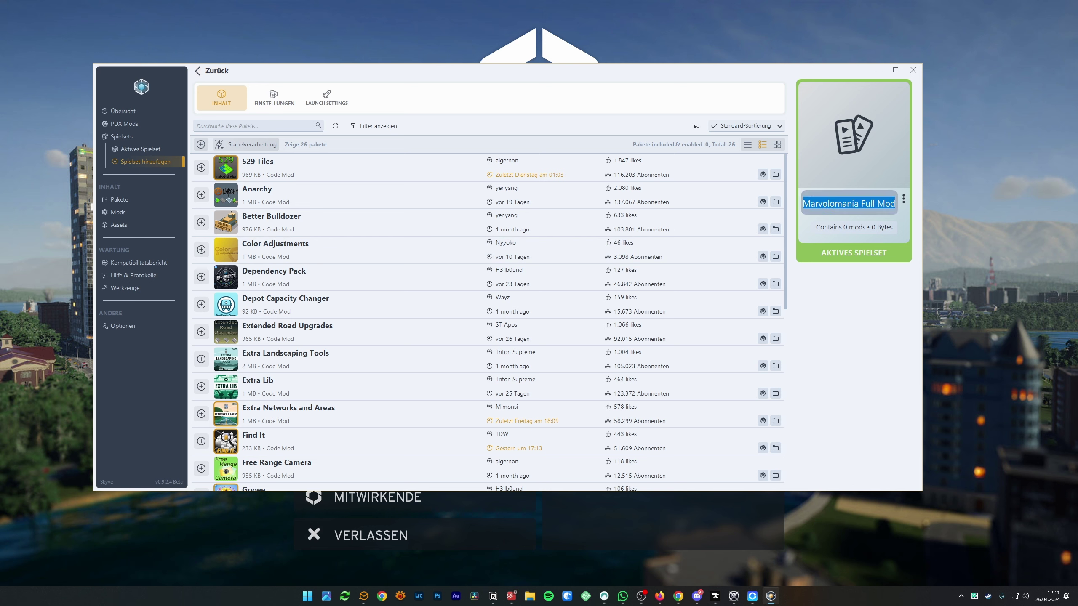
{"action": "type", "text": "Ts"}
{"action": "type", "text": "st123"}
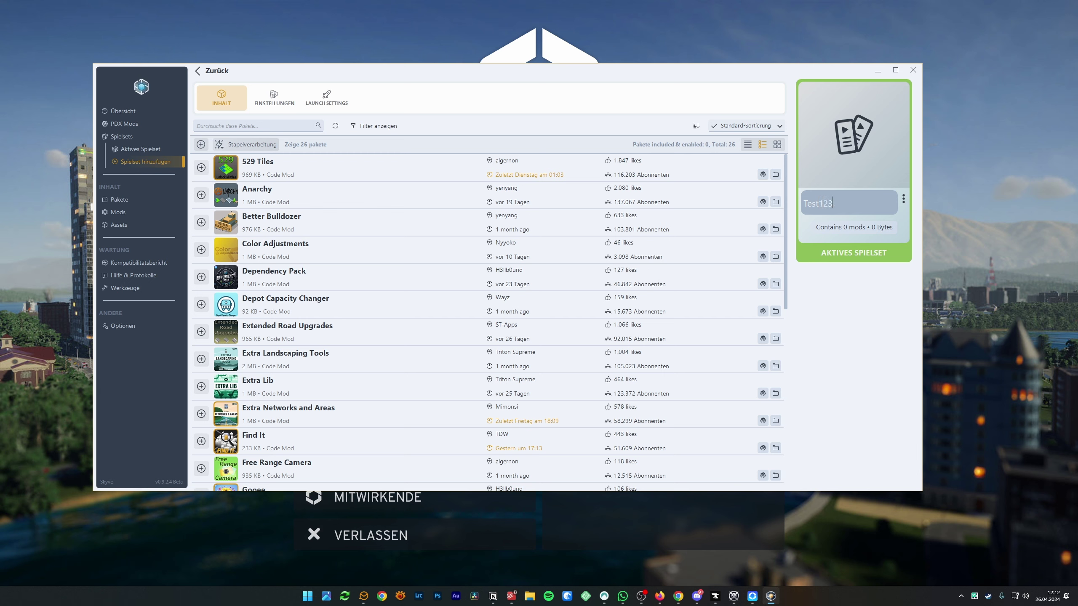
{"action": "key", "text": "Return"}
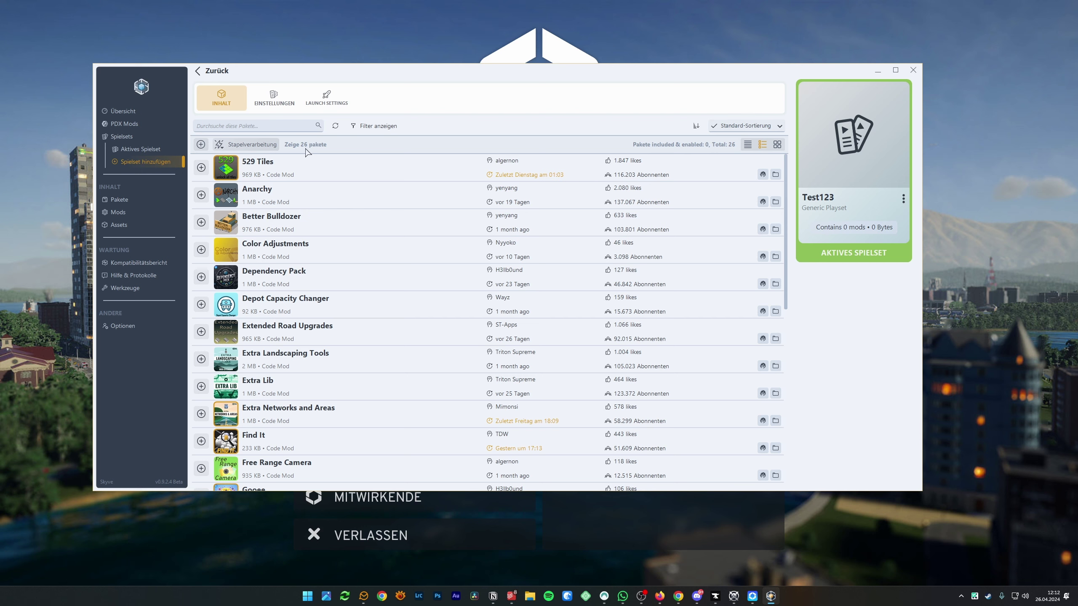
{"action": "left_click", "coordinate": [201, 145]}
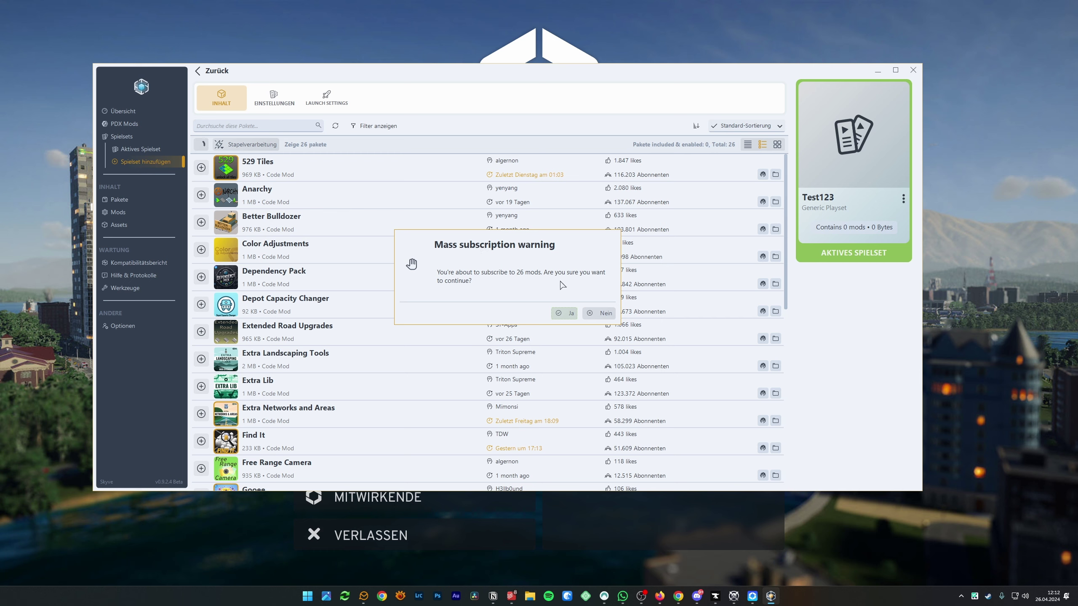
{"action": "left_click", "coordinate": [569, 317]}
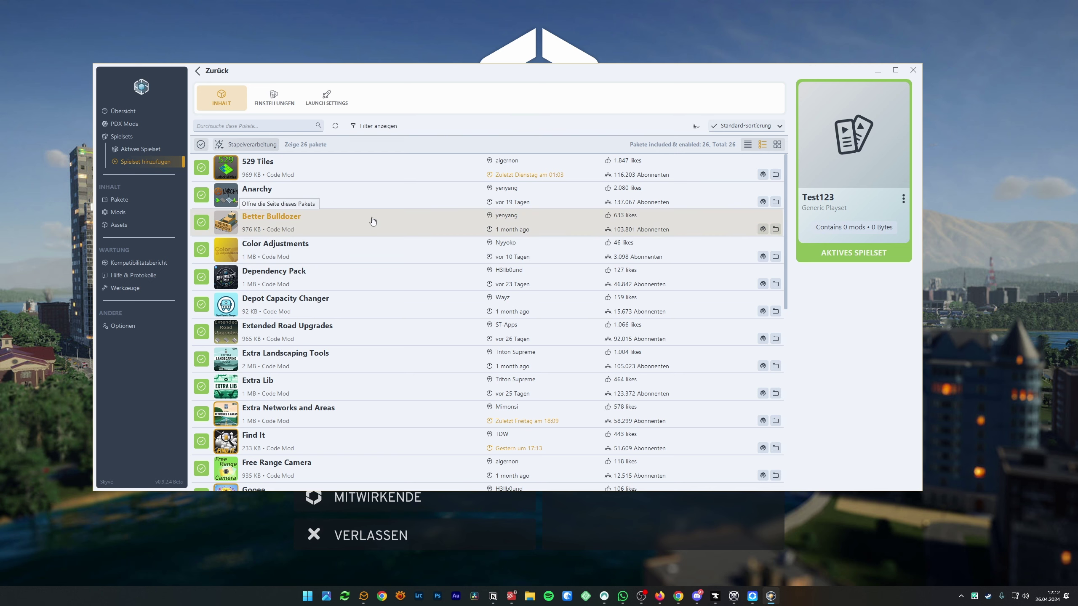
- Disable the Color Adjustments, Preserve Photo Mode and Zoning Toolkit mods in the Test123 playset
{"action": "left_click", "coordinate": [203, 254]}
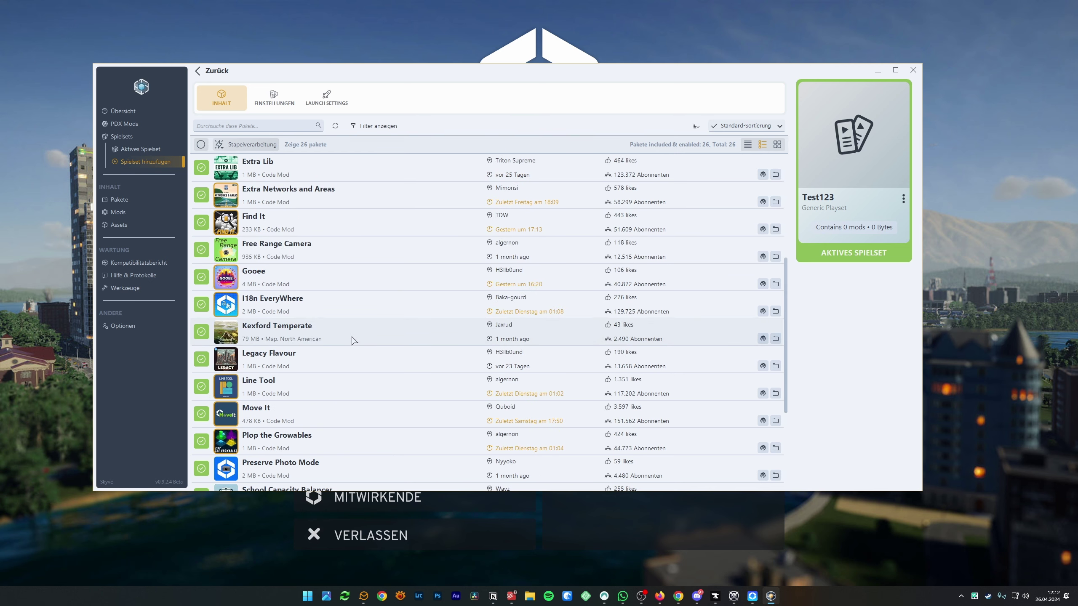
{"action": "scroll", "coordinate": [337, 324], "scroll_direction": "down", "scroll_amount": 10}
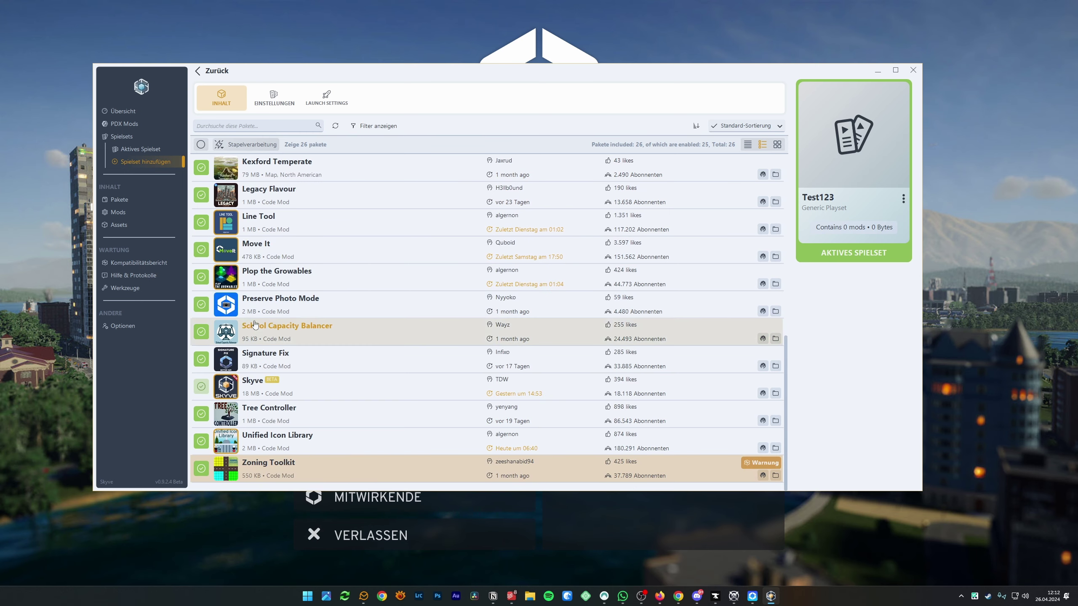
{"action": "left_click", "coordinate": [201, 304]}
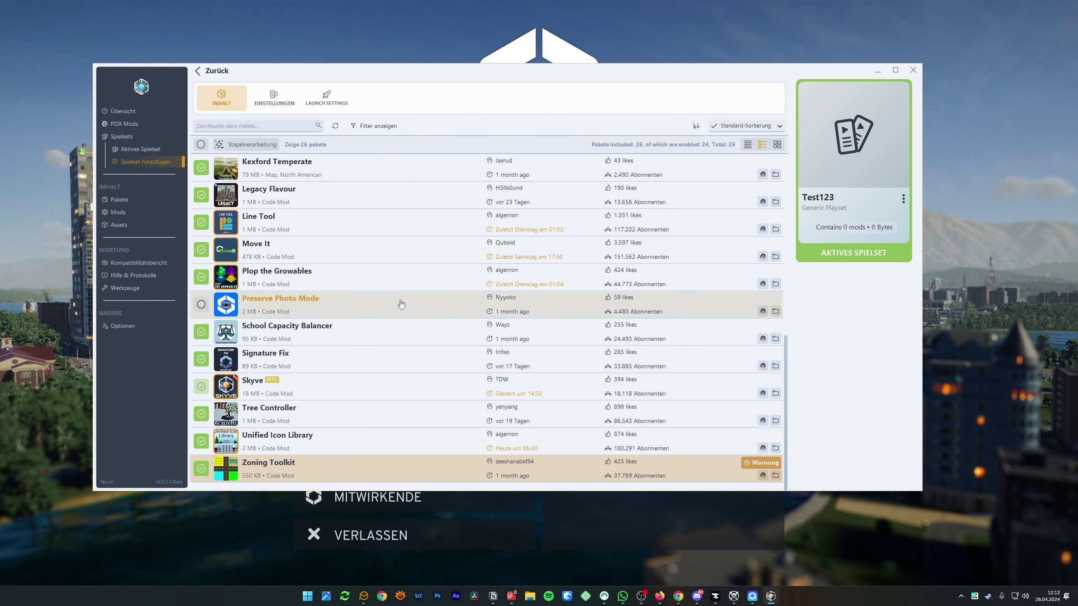
{"action": "left_click", "coordinate": [202, 468]}
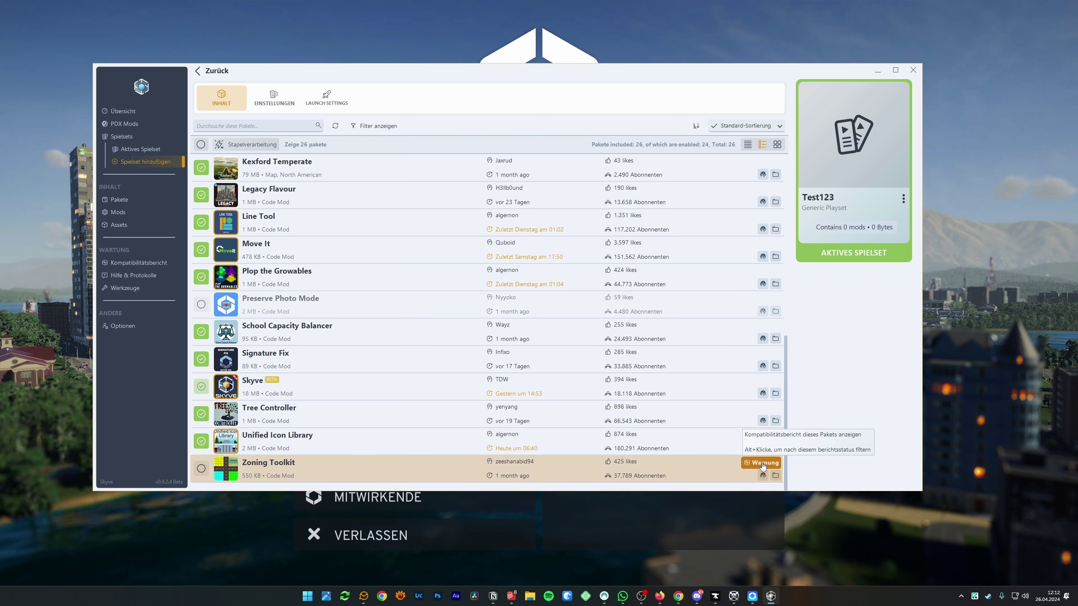
{"action": "scroll", "coordinate": [499, 396], "scroll_direction": "up", "scroll_amount": 10}
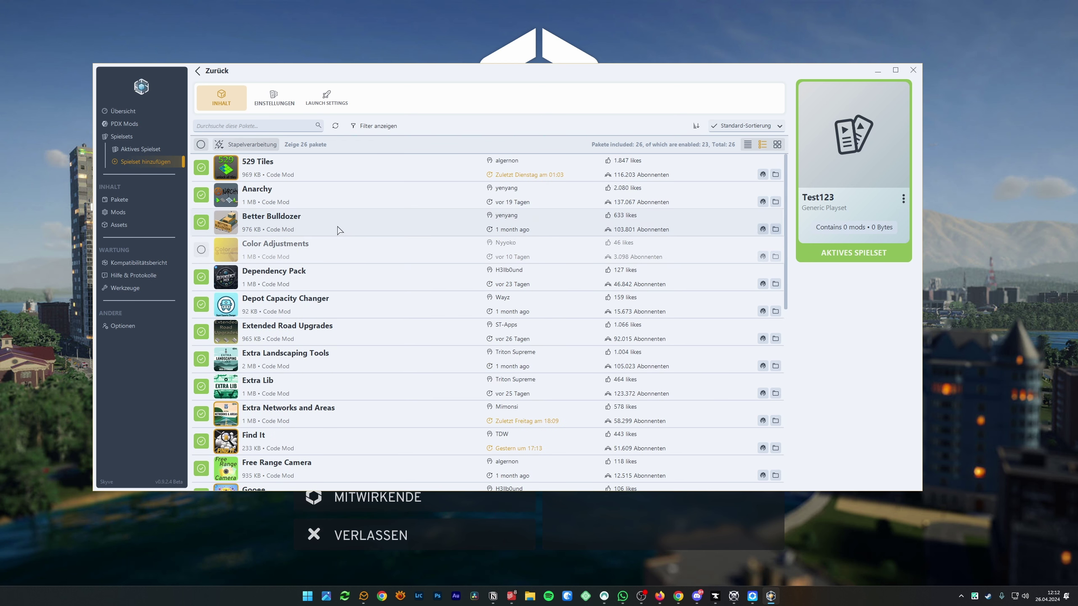
- Reopen the Test123 playset and batch-remove the disabled mods Color Adjustments, Preserve Photo Mode and Zoning Toolkit from it
{"action": "left_click", "coordinate": [125, 137]}
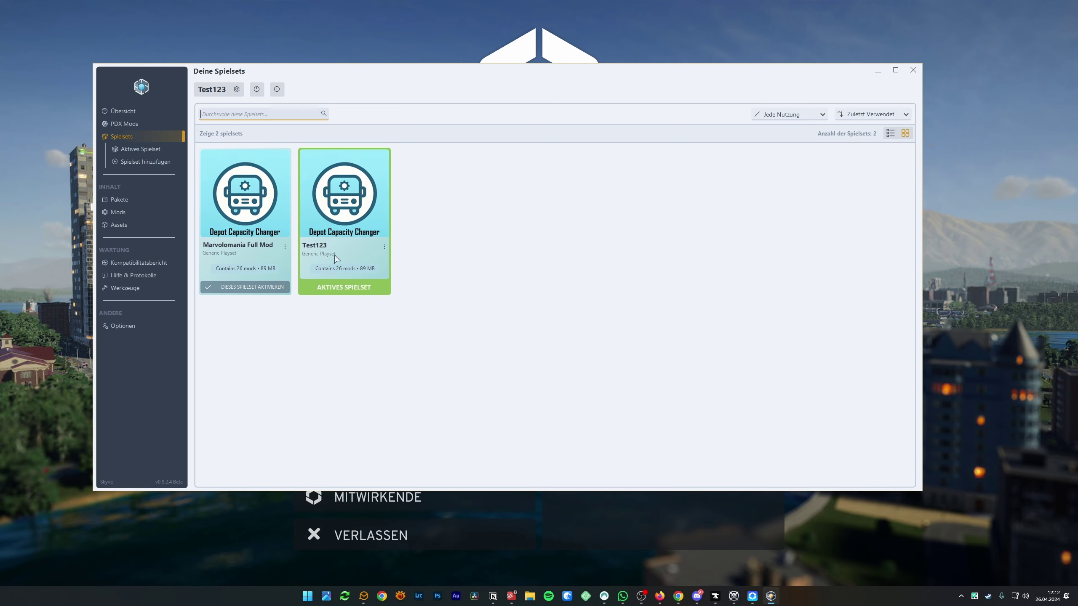
{"action": "left_click", "coordinate": [352, 224]}
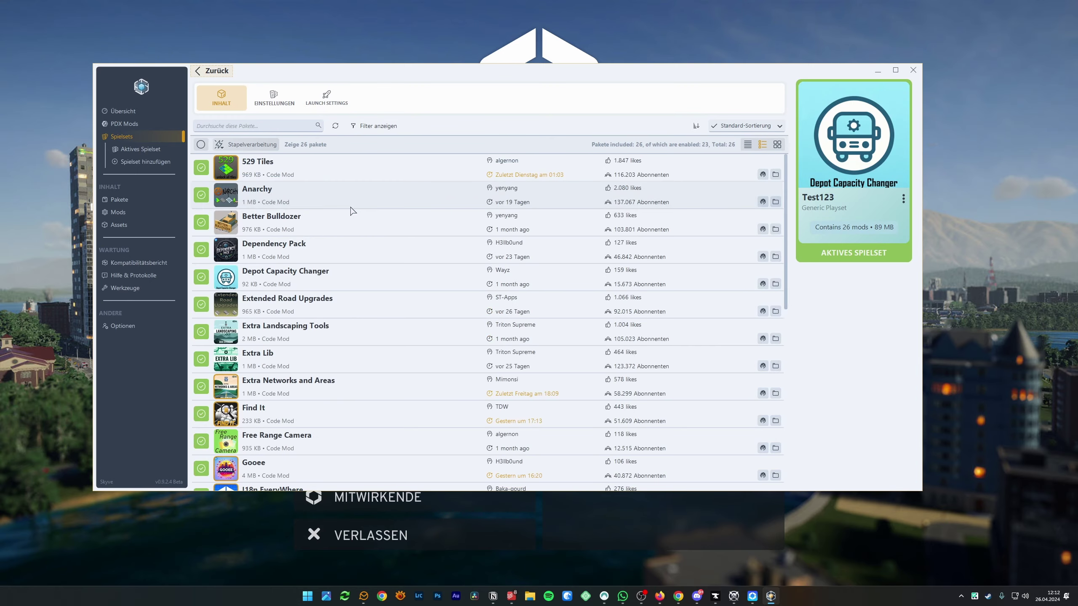
{"action": "scroll", "coordinate": [355, 365], "scroll_direction": "down", "scroll_amount": 10}
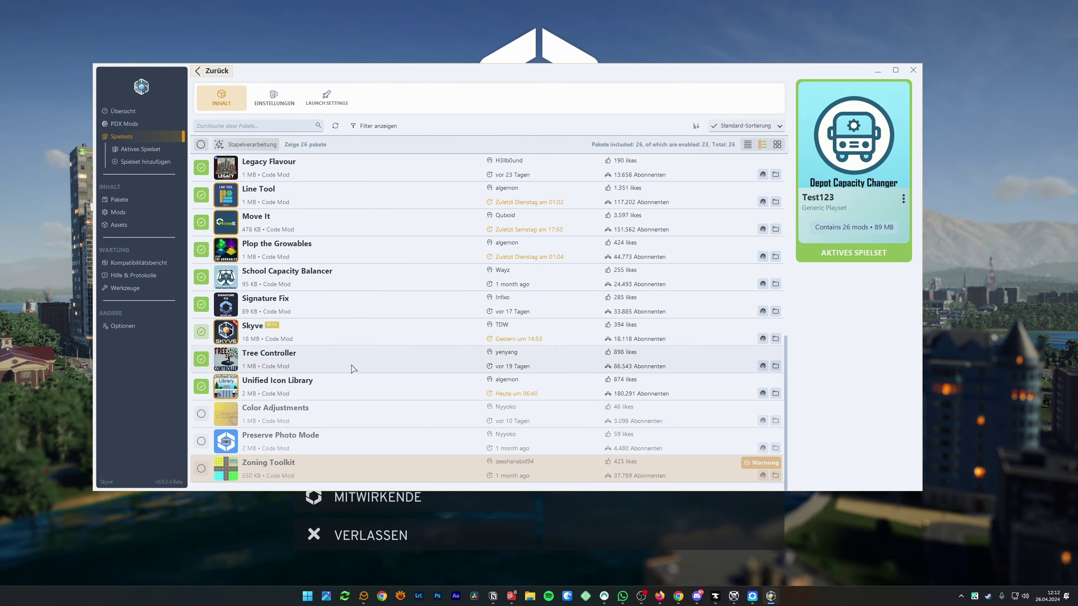
{"action": "scroll", "coordinate": [384, 400], "scroll_direction": "up", "scroll_amount": 2}
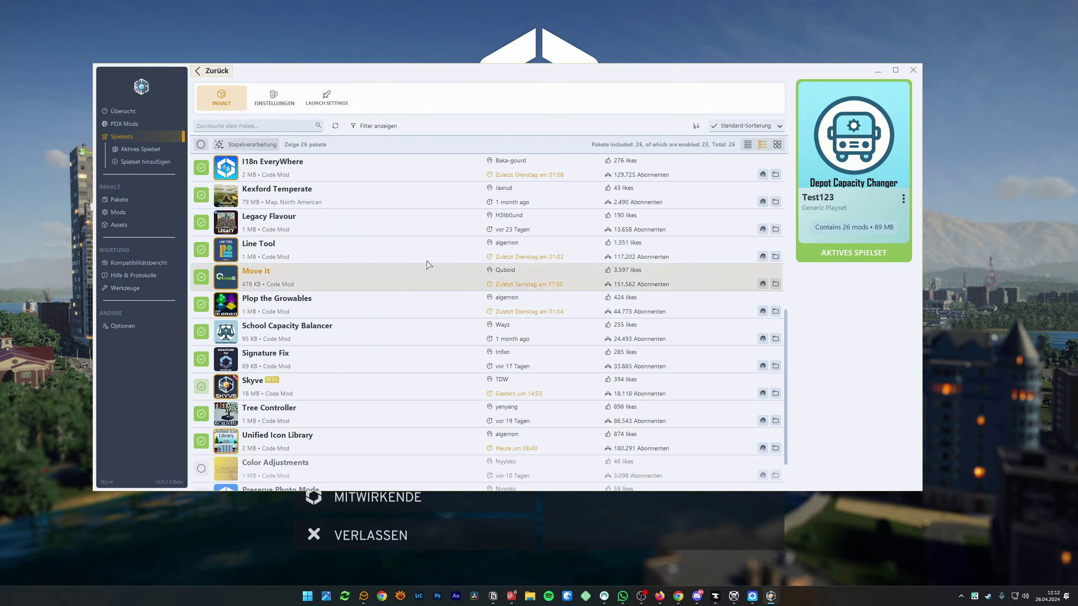
{"action": "scroll", "coordinate": [390, 330], "scroll_direction": "down", "scroll_amount": 2}
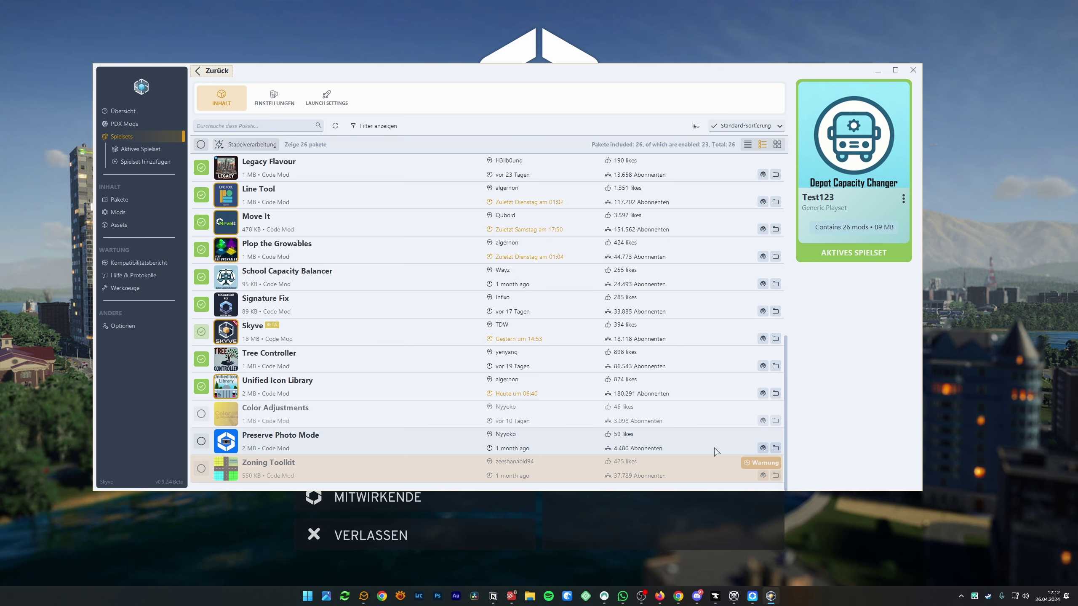
{"action": "left_click", "coordinate": [201, 415]}
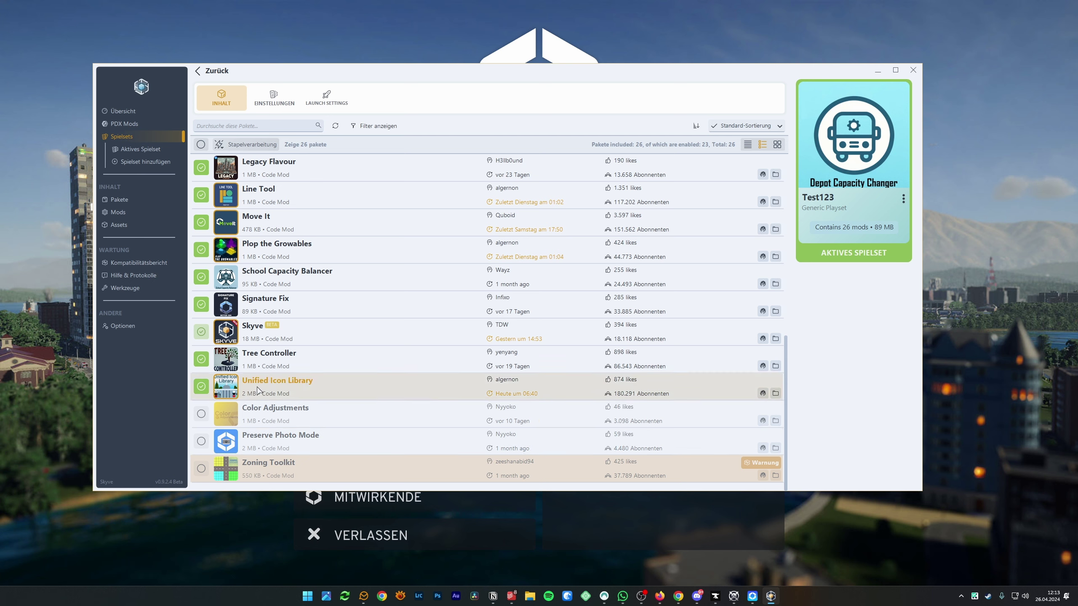
{"action": "left_click", "coordinate": [394, 417], "text": "ctrl"}
{"action": "left_click", "coordinate": [384, 442], "text": "ctrl"}
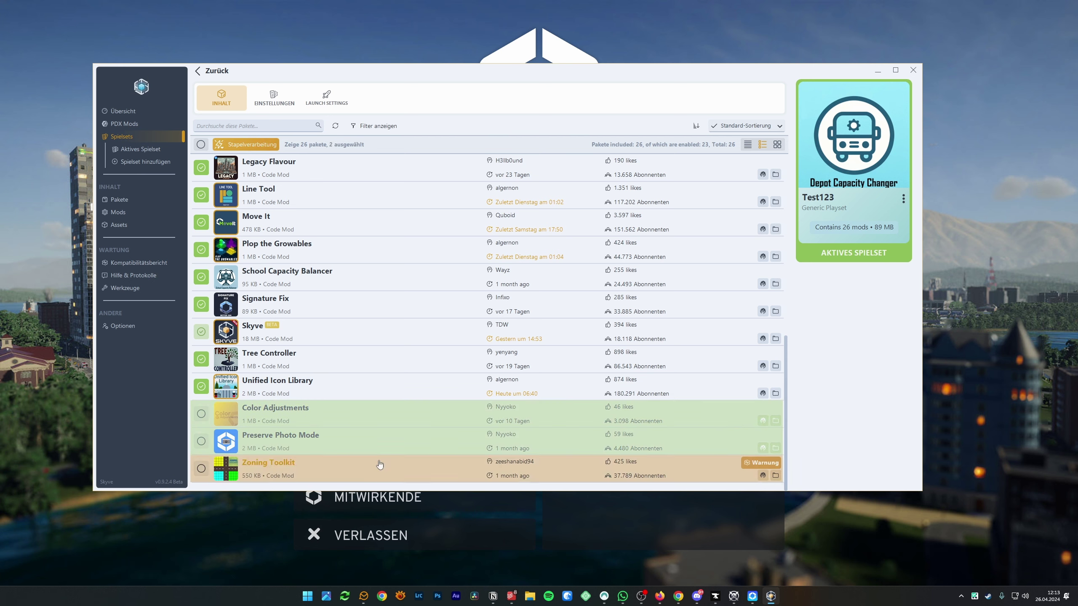
{"action": "left_click", "coordinate": [379, 465], "text": "ctrl"}
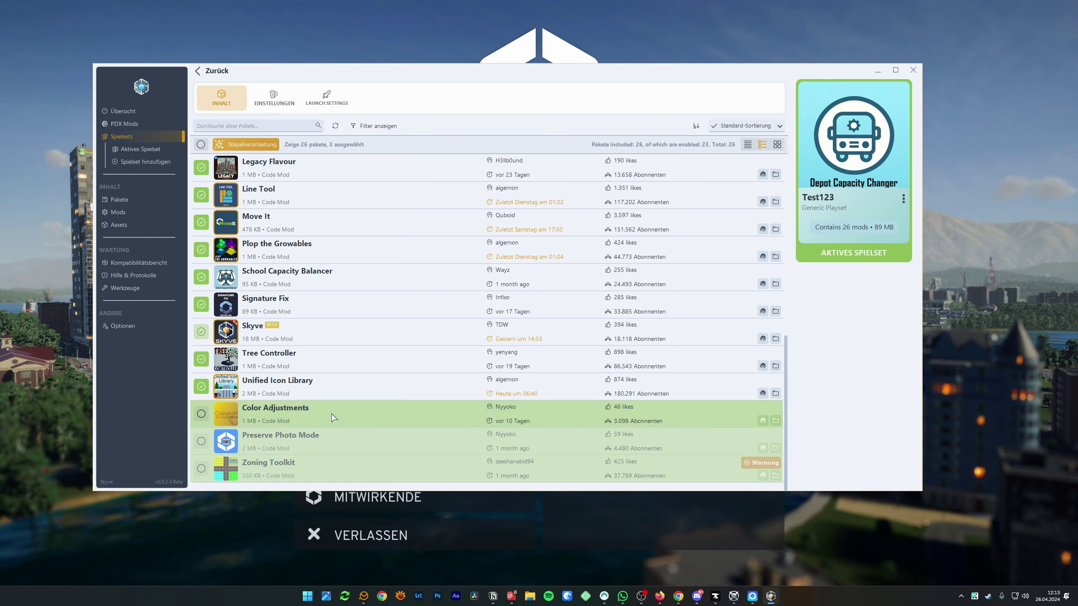
{"action": "left_click", "coordinate": [254, 145]}
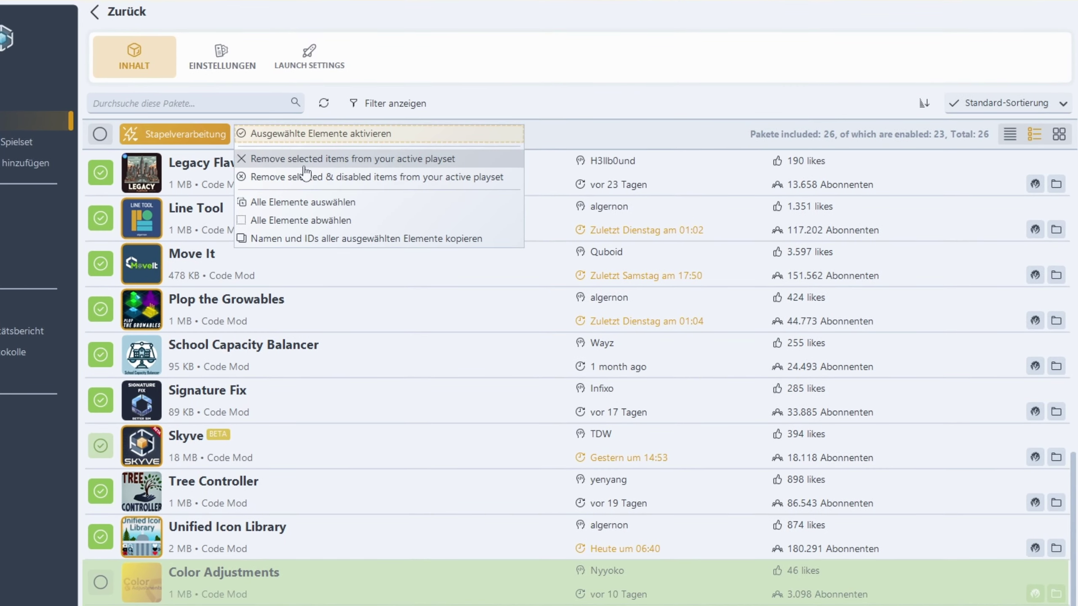
{"action": "left_click", "coordinate": [486, 163]}
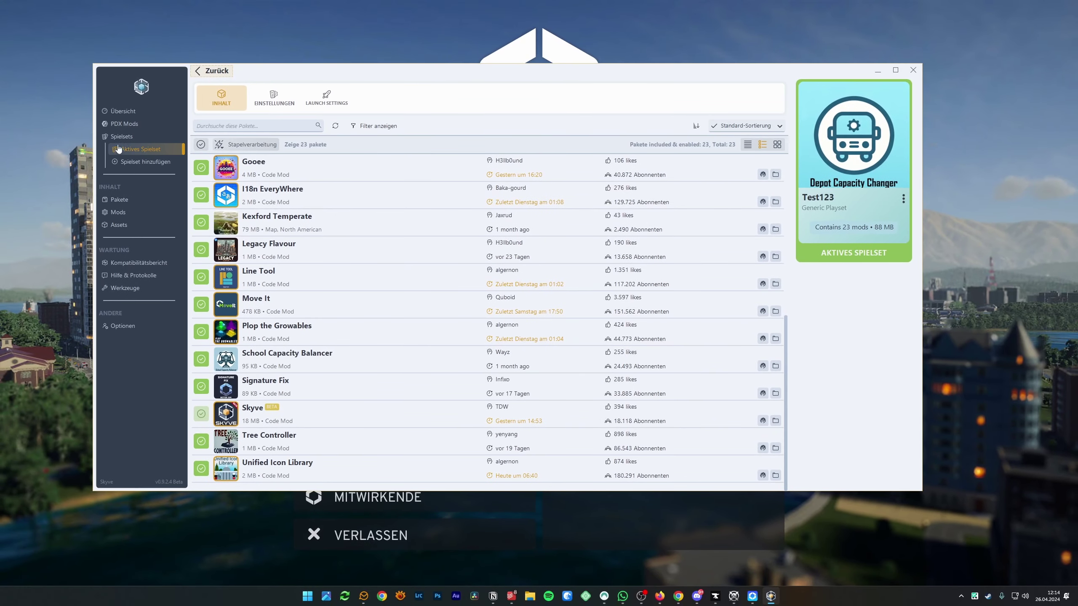
- Return to the playset list and make Marvolomania Full Mod the active playset
{"action": "left_click", "coordinate": [131, 152]}
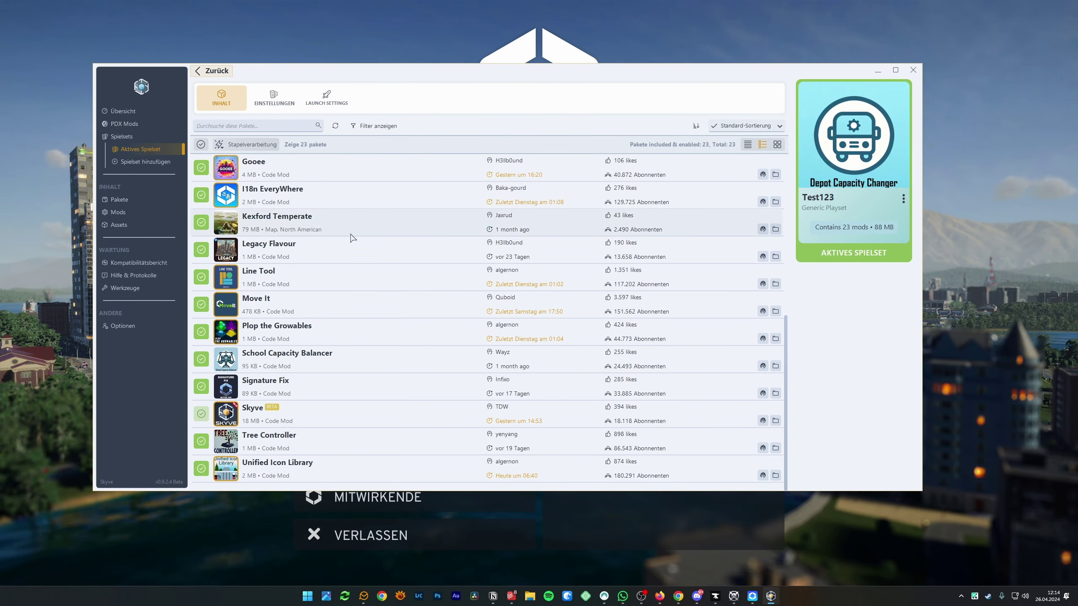
{"action": "left_click", "coordinate": [121, 138]}
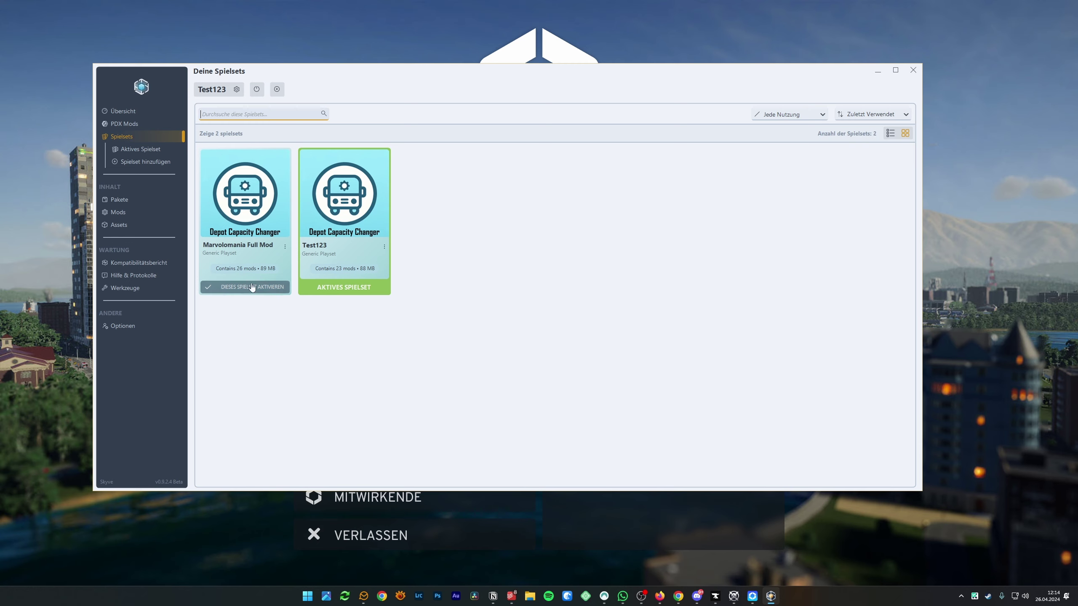
{"action": "left_click", "coordinate": [253, 288]}
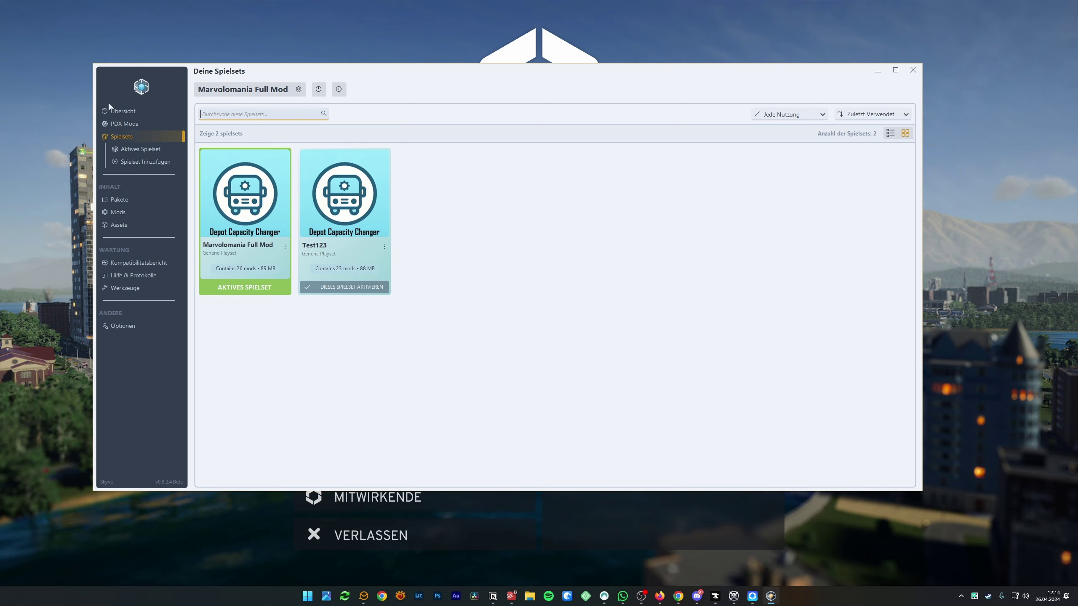
- View the dashboard overview and open the PDX Mods package list
{"action": "left_click", "coordinate": [146, 114]}
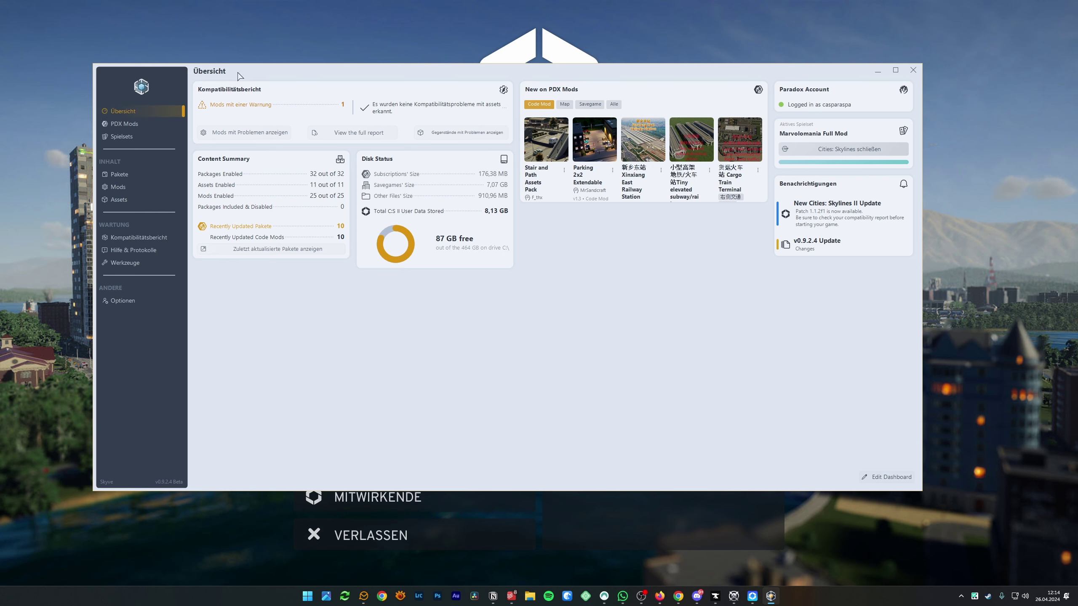
{"action": "left_click", "coordinate": [132, 124]}
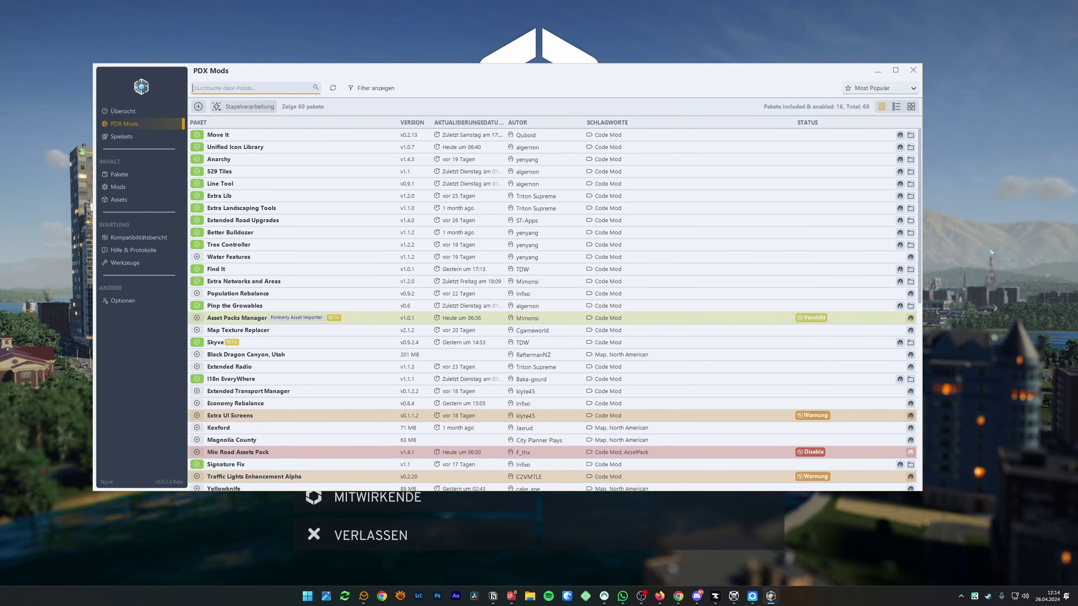
- Switch to Cities: Skylines II, examine the active playset's mods and the playset list in Paradox Mods, and return to Skyve
{"action": "left_click", "coordinate": [964, 269]}
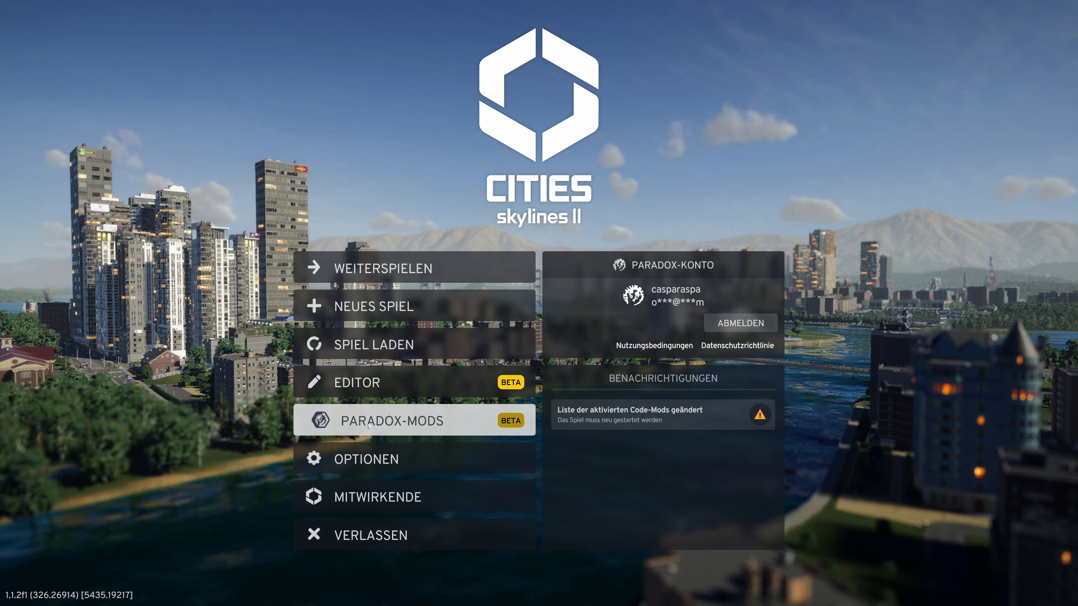
{"action": "left_click", "coordinate": [416, 423]}
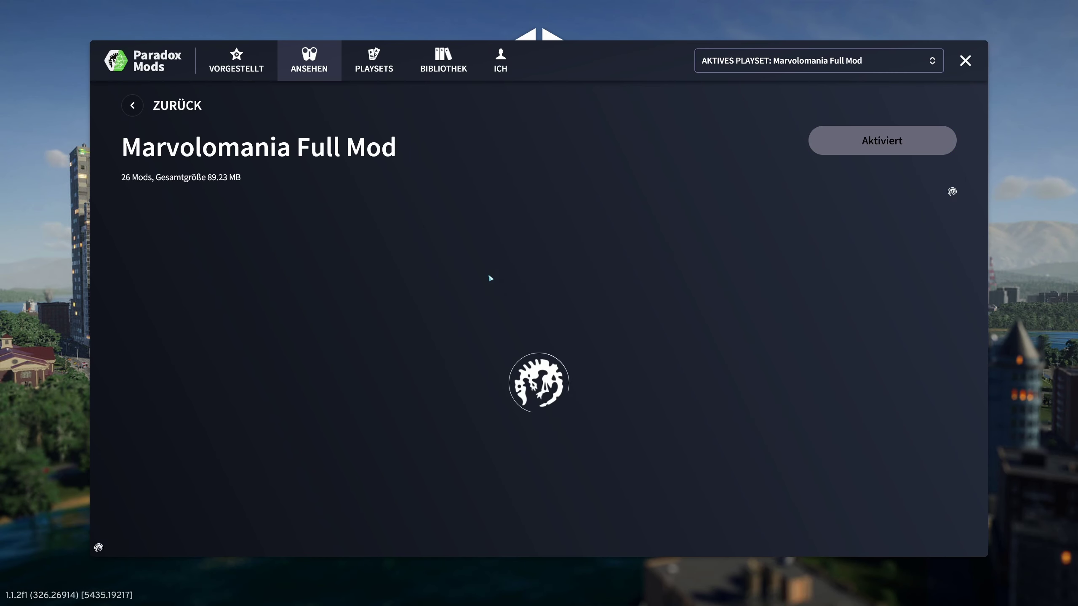
{"action": "scroll", "coordinate": [975, 243], "scroll_direction": "down", "scroll_amount": 5}
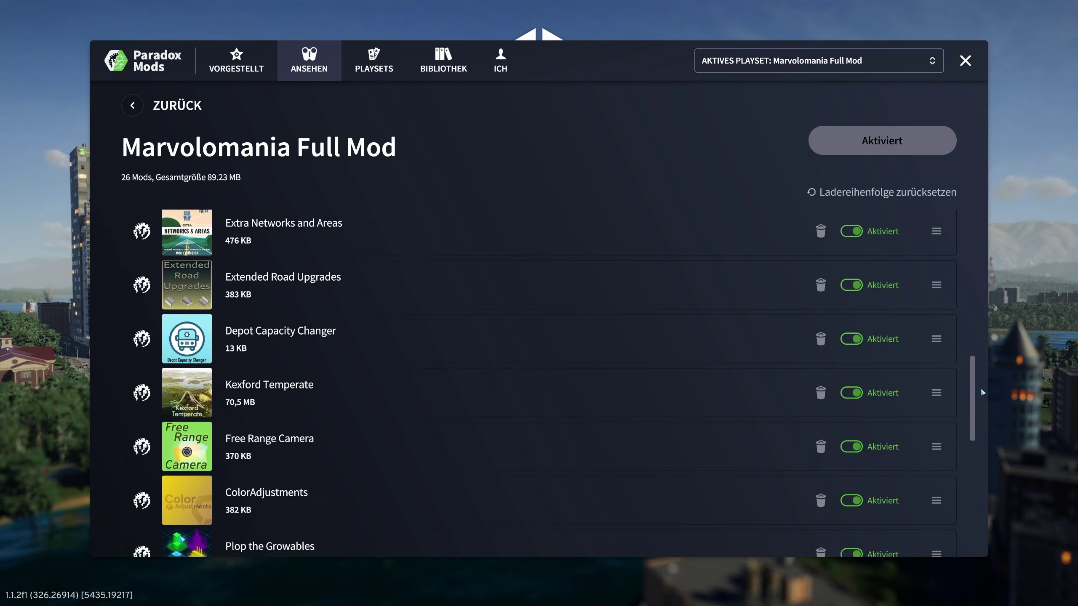
{"action": "scroll", "coordinate": [975, 243], "scroll_direction": "up", "scroll_amount": 5}
{"action": "left_click", "coordinate": [373, 61]}
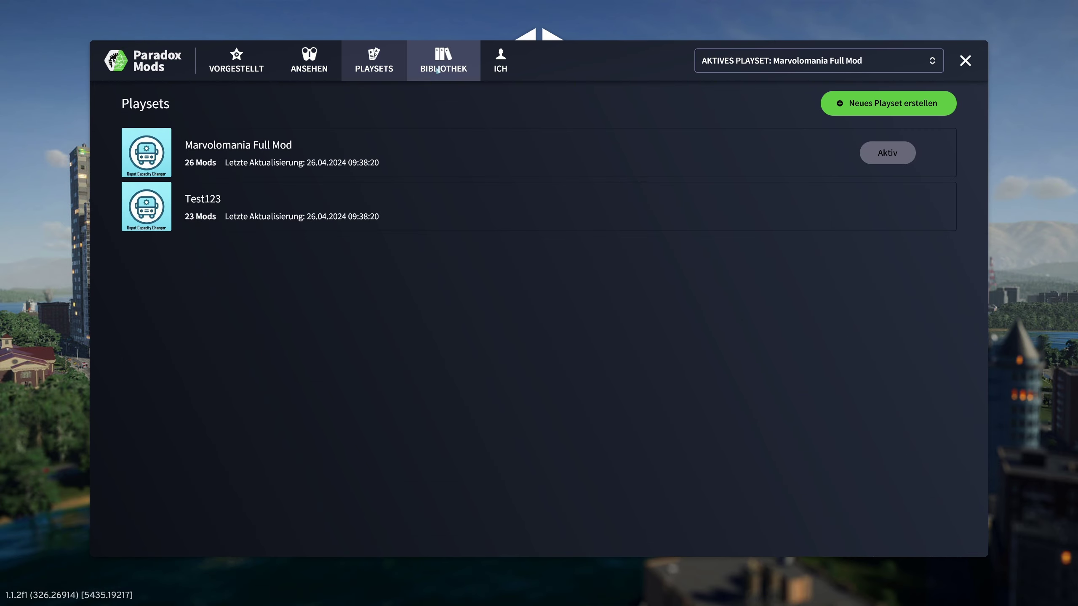
{"action": "mouse_move", "coordinate": [339, 193]}
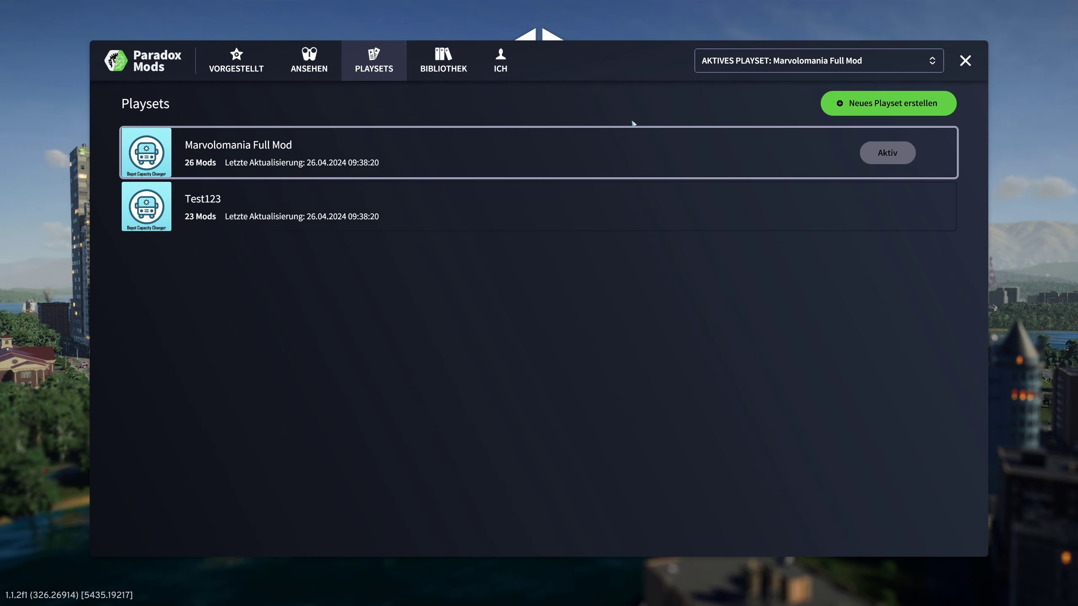
{"action": "left_click", "coordinate": [966, 60]}
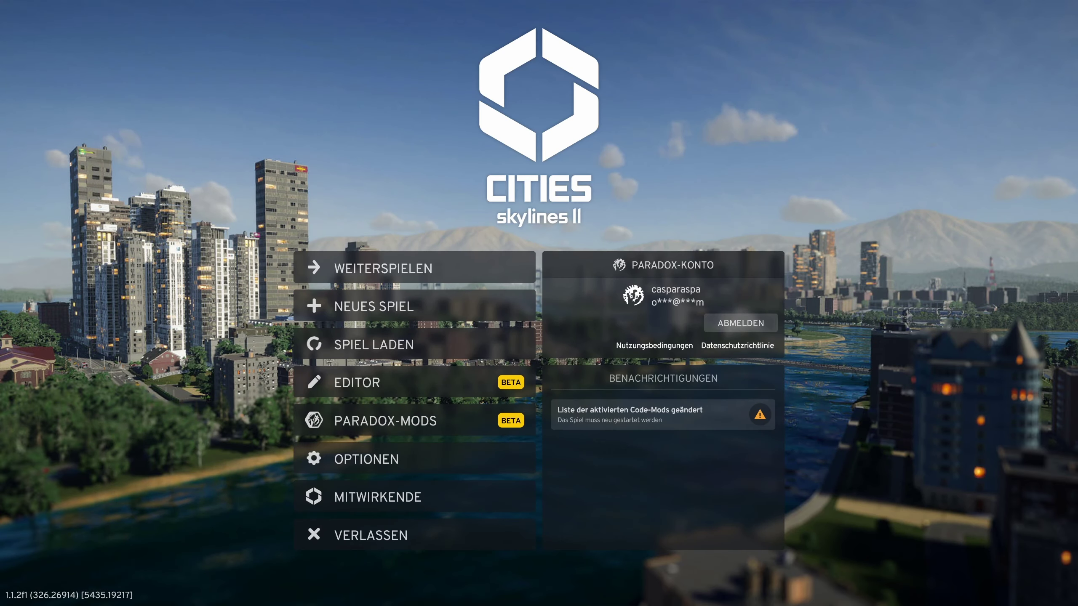
{"action": "key", "text": "alt+Tab"}
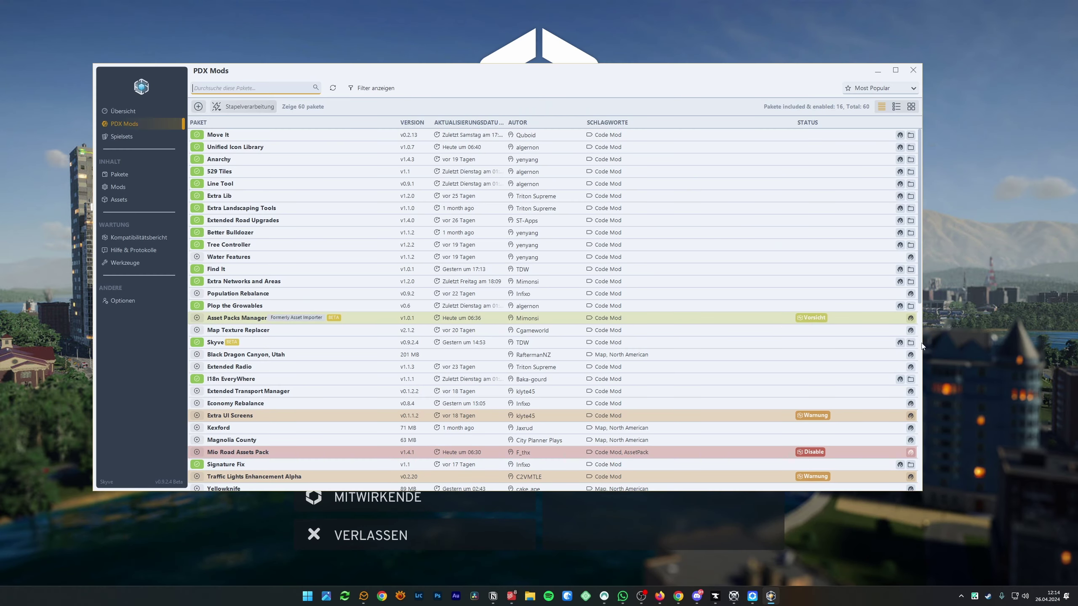
- Reopen the PDX Mods package list and switch it to the detailed list view with thumbnails
{"action": "left_click", "coordinate": [114, 111]}
{"action": "left_click", "coordinate": [124, 124]}
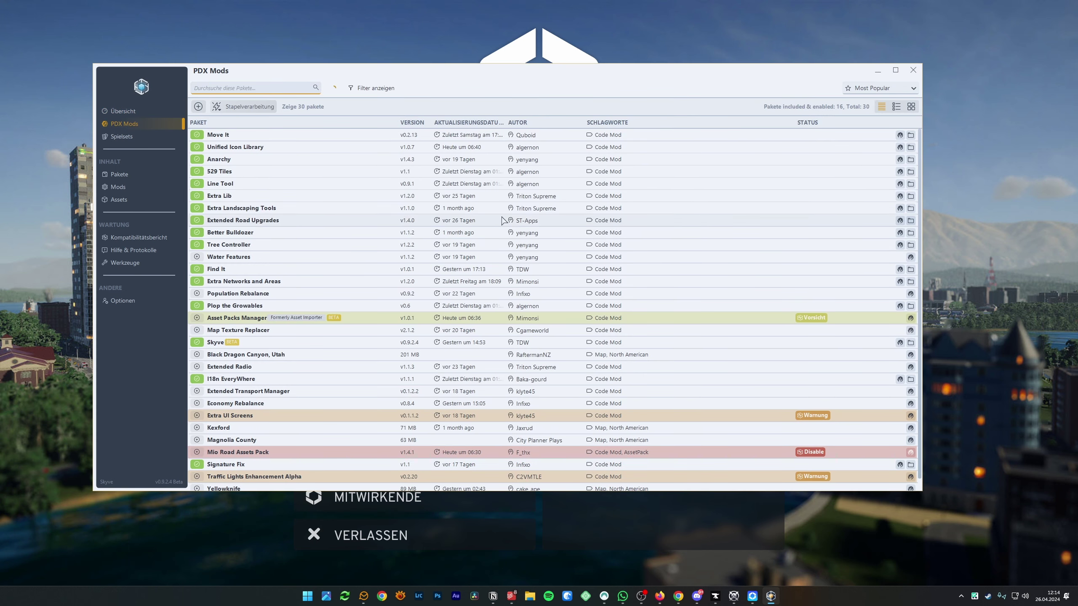
{"action": "left_click", "coordinate": [896, 106]}
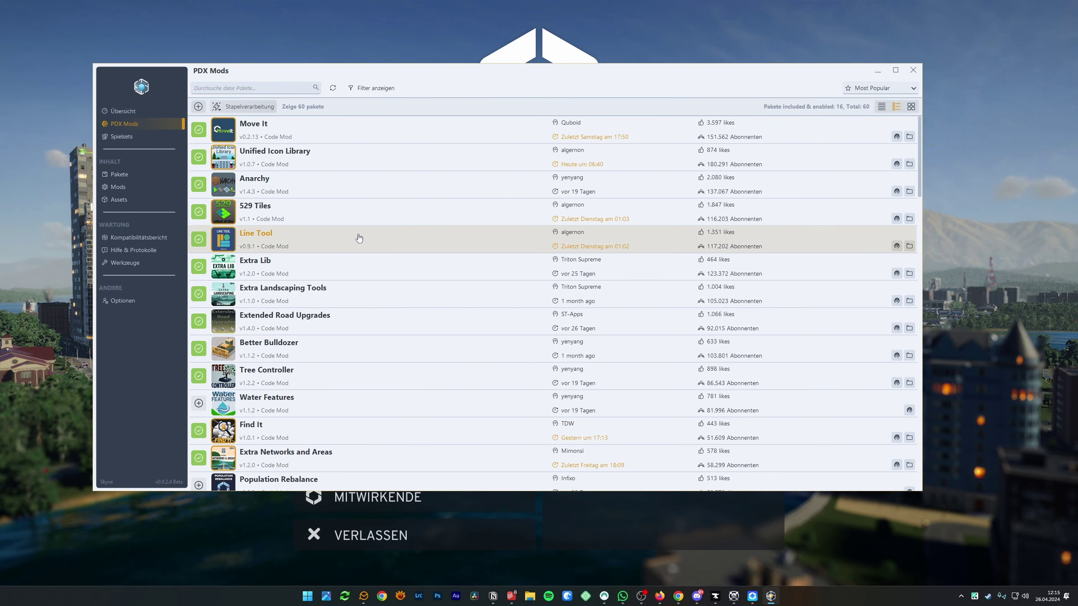
- Make Test123 the active playset, then switch to Cities: Skylines II and quit the game
{"action": "left_click", "coordinate": [127, 142]}
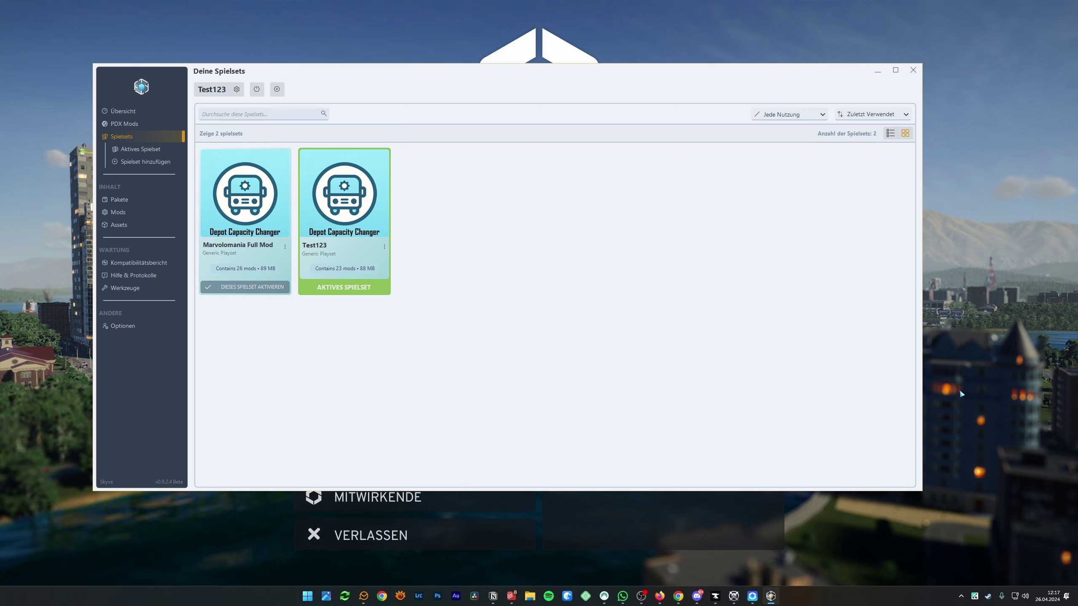
{"action": "left_click", "coordinate": [975, 373]}
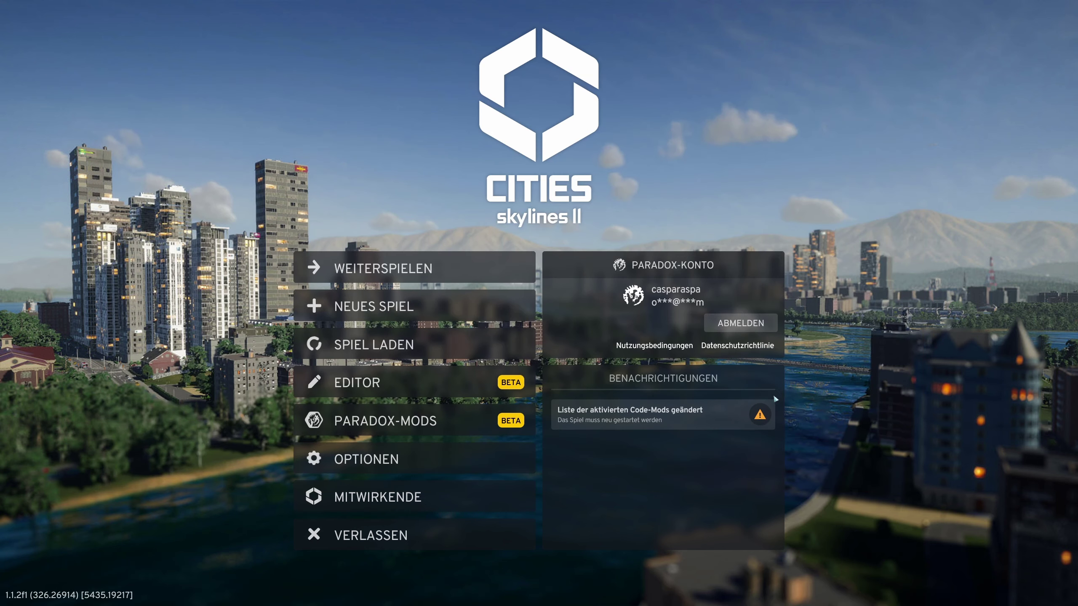
{"action": "left_click", "coordinate": [460, 539]}
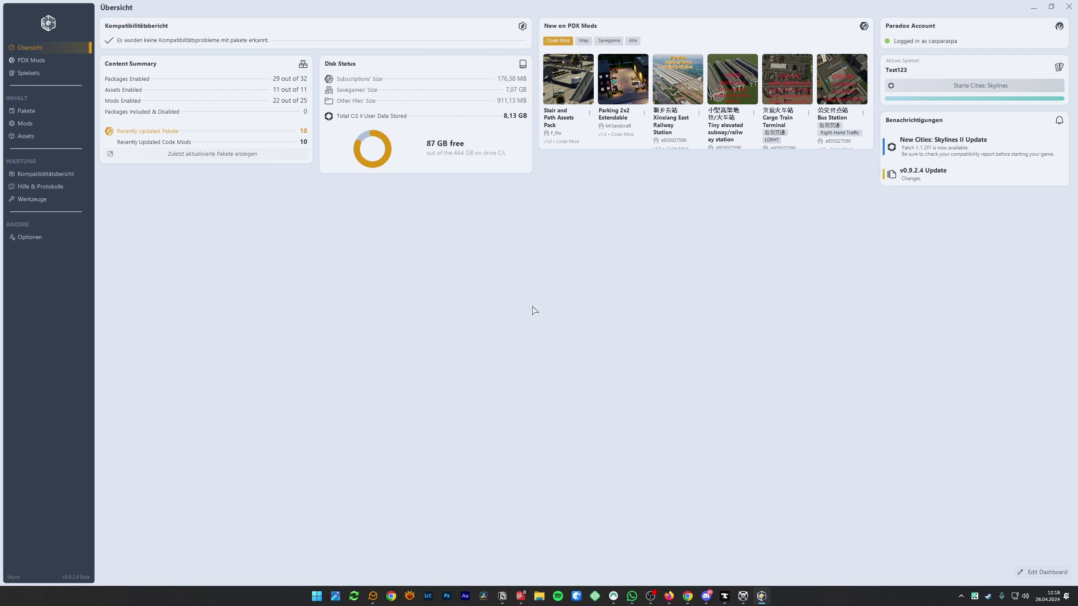
- Add the Water Features mod from the PDX Mods list to the active Test123 playset
{"action": "left_click", "coordinate": [30, 73]}
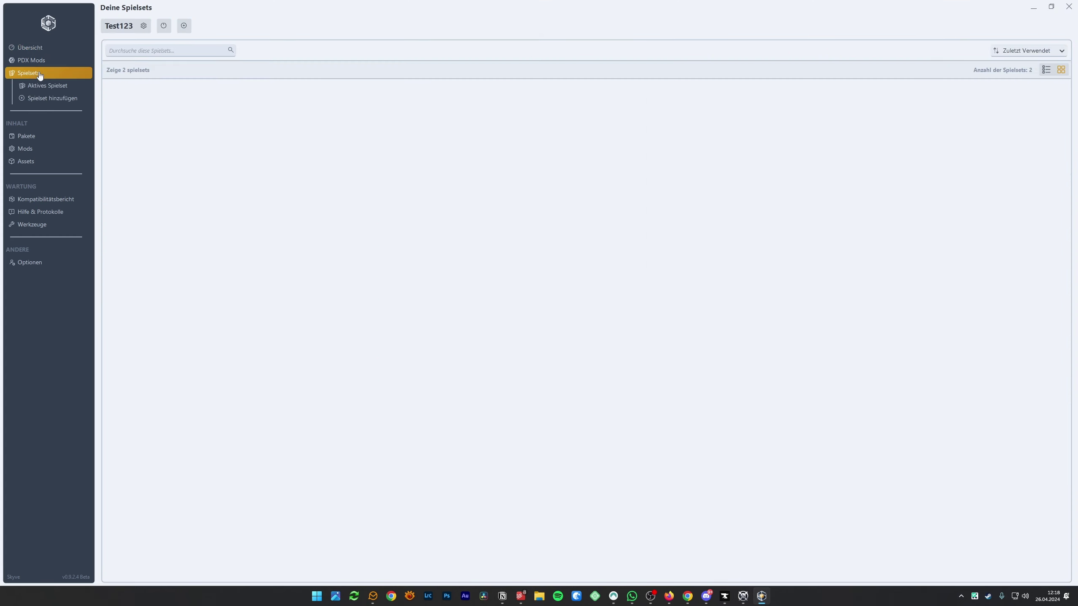
{"action": "left_click", "coordinate": [32, 60]}
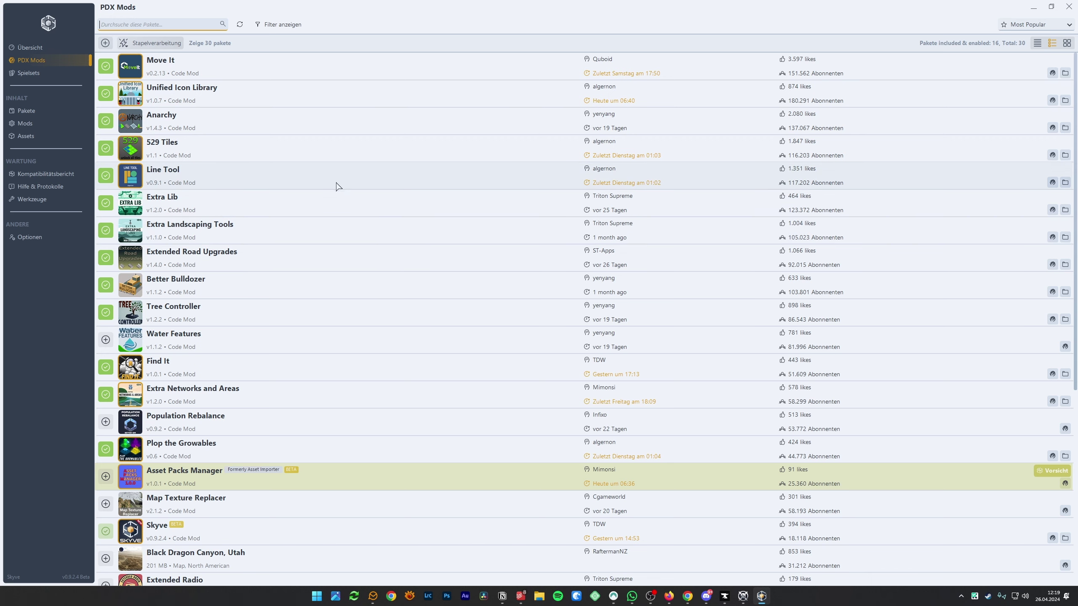
{"action": "left_click", "coordinate": [105, 341]}
- Open the Water Features mod's page and read through its description
{"action": "left_click", "coordinate": [160, 334]}
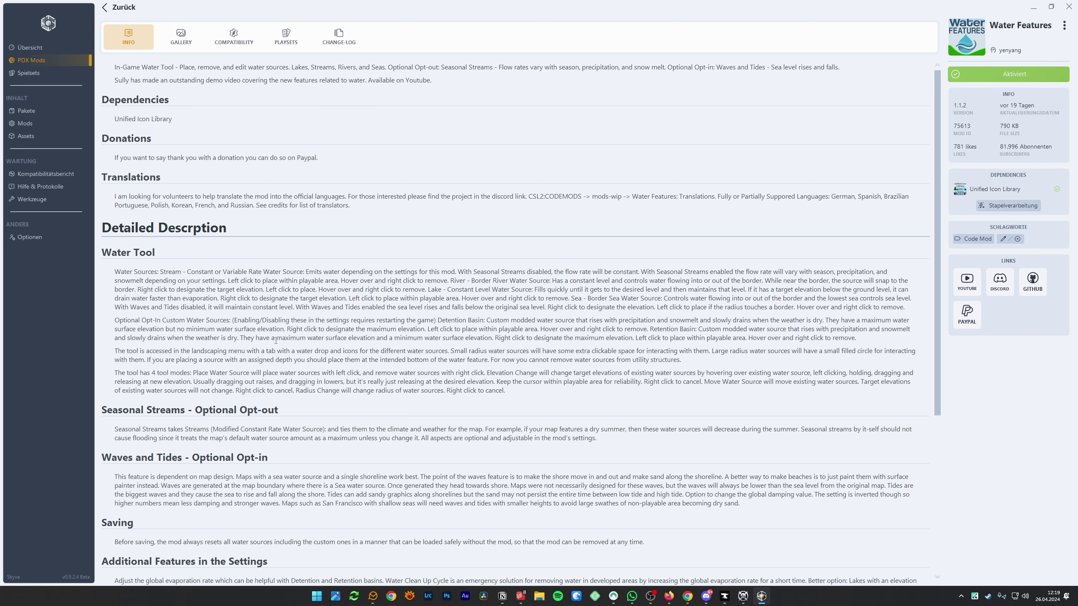
{"action": "scroll", "coordinate": [273, 326], "scroll_direction": "down", "scroll_amount": 5}
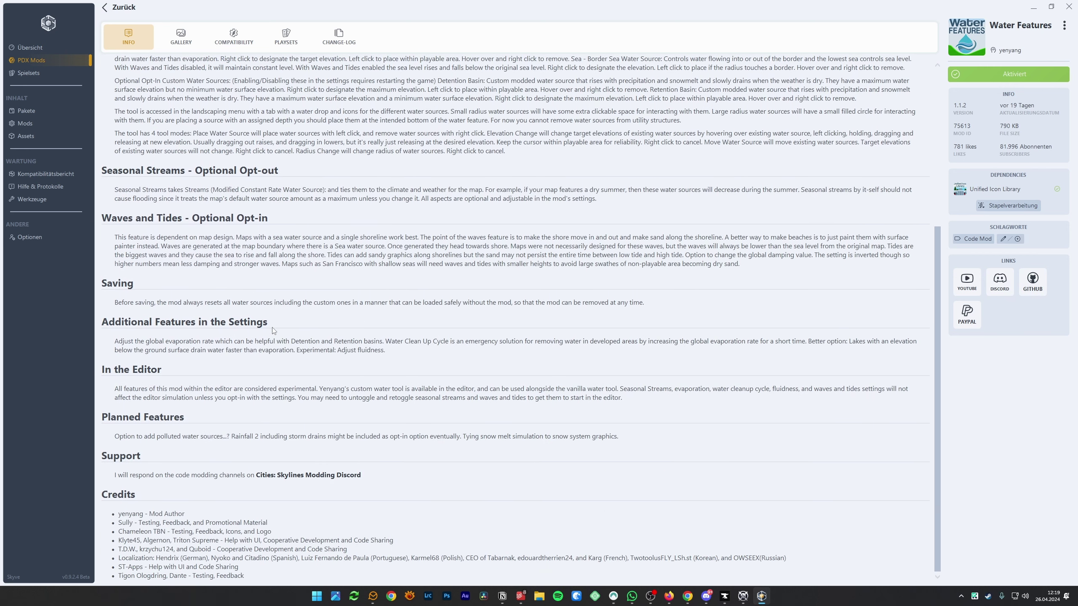
{"action": "scroll", "coordinate": [348, 276], "scroll_direction": "up", "scroll_amount": 5}
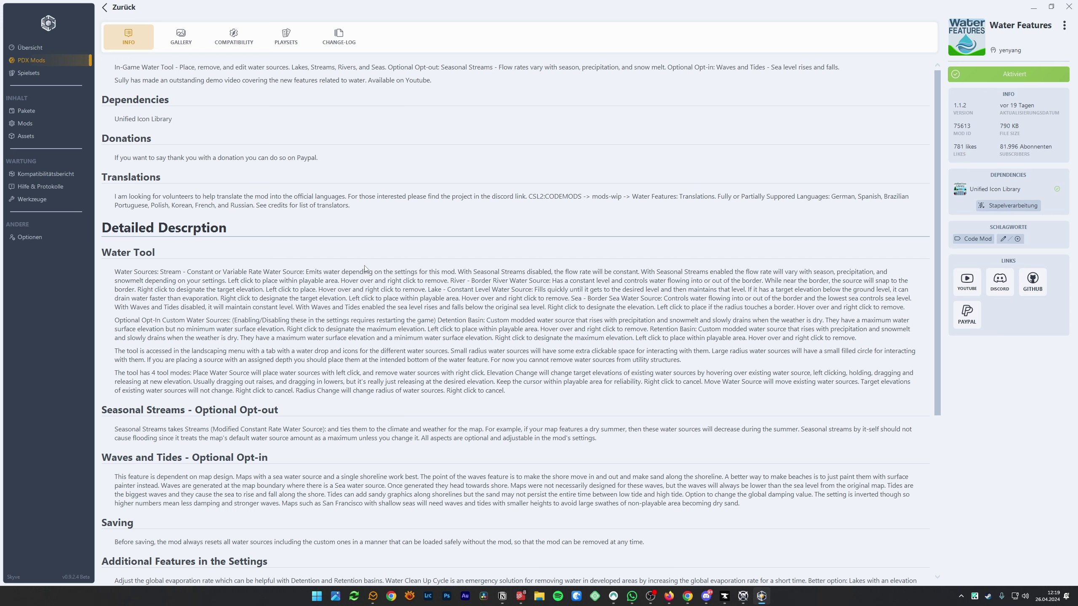
- Launch Cities: Skylines II from the dashboard and start a new game on the Korallenüberfluss map
{"action": "left_click", "coordinate": [39, 48]}
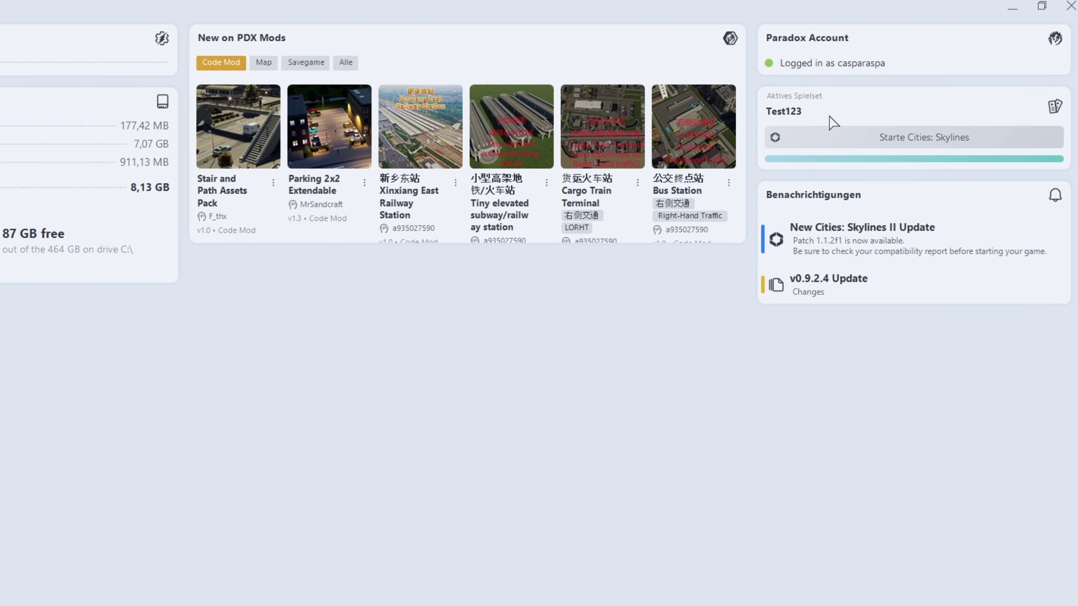
{"action": "left_click", "coordinate": [920, 145]}
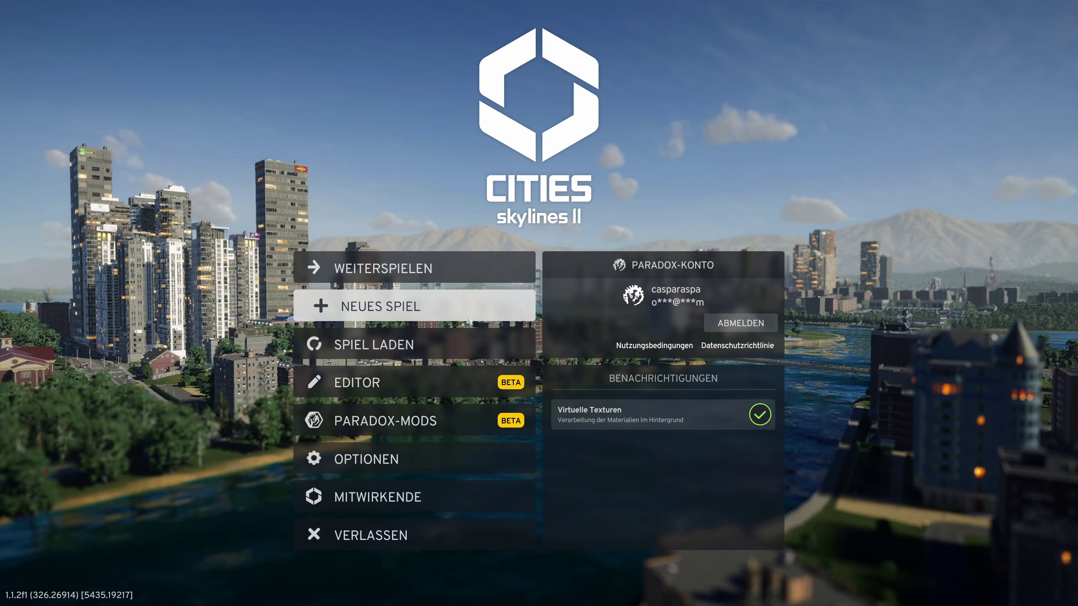
{"action": "left_click", "coordinate": [470, 321]}
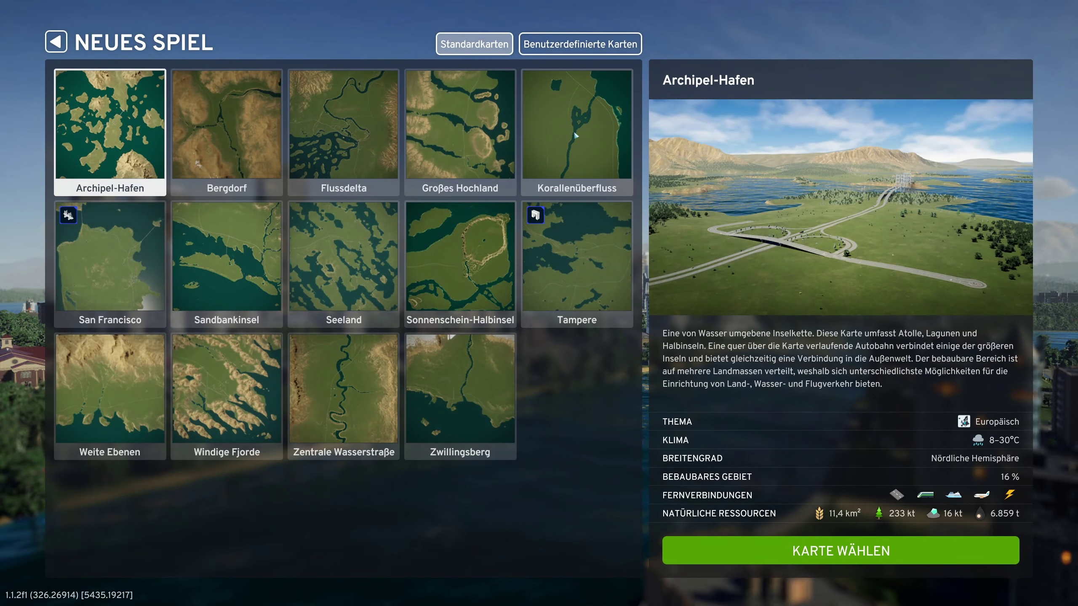
{"action": "left_click", "coordinate": [576, 135]}
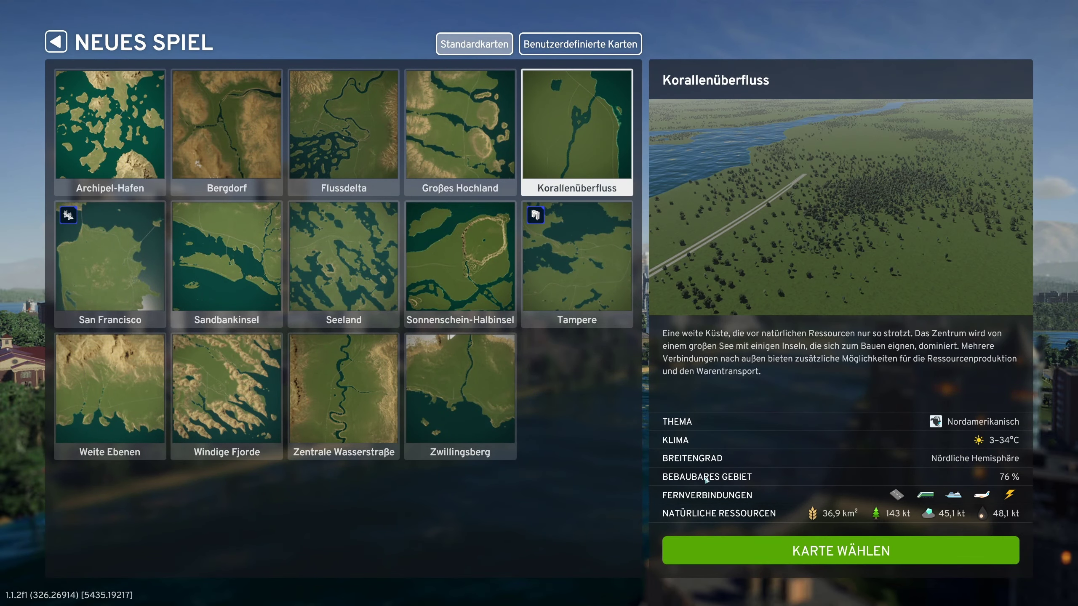
{"action": "left_click", "coordinate": [829, 552]}
{"action": "left_click", "coordinate": [830, 552]}
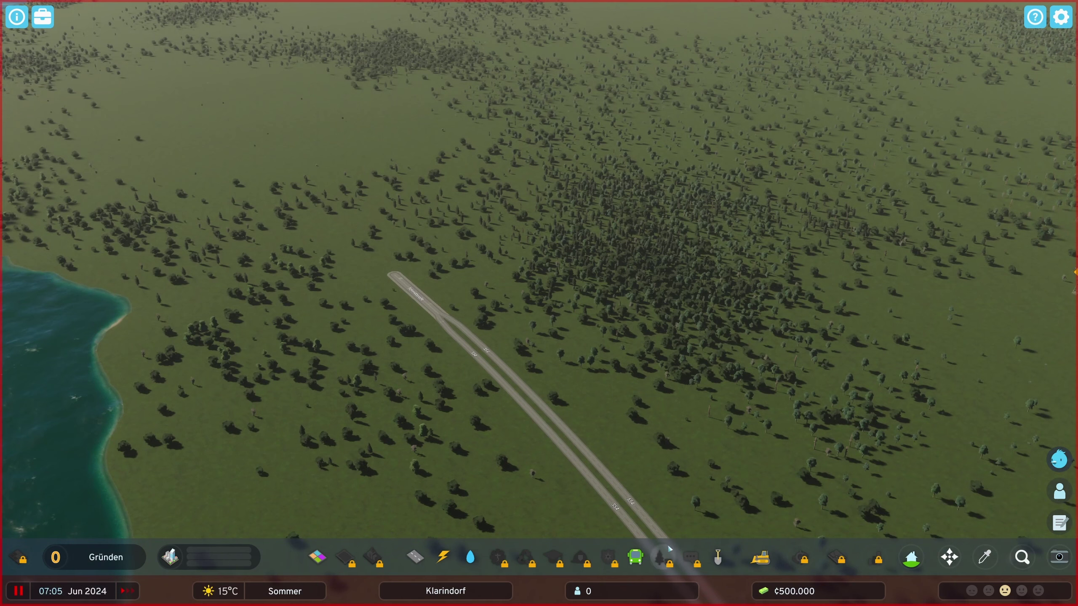
- Open the landscaping tools and examine the marker and object prefabs and the water source tools
{"action": "left_click", "coordinate": [719, 557]}
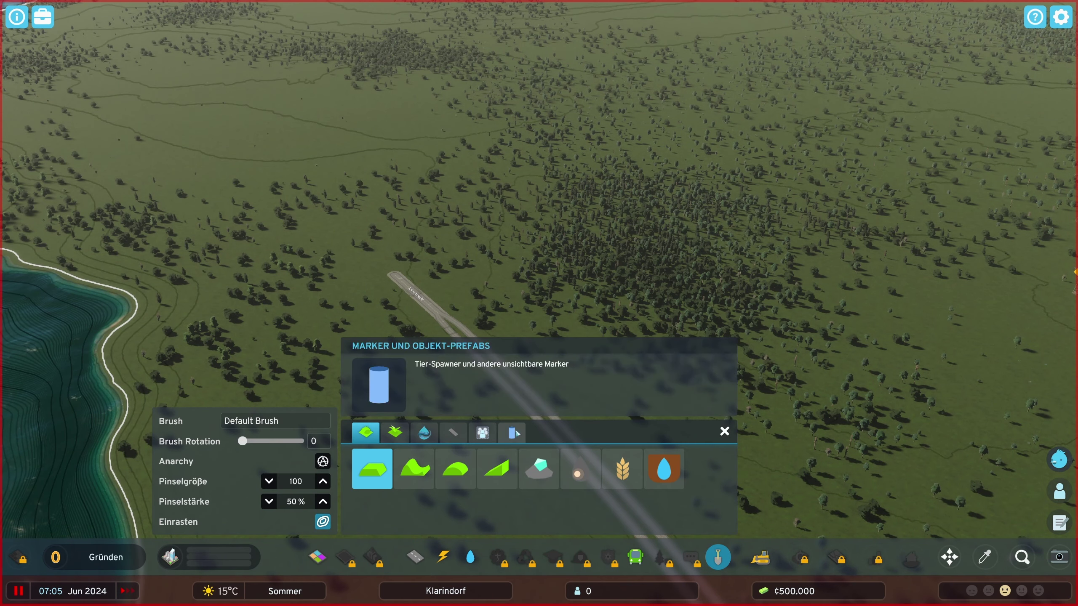
{"action": "left_click", "coordinate": [512, 432]}
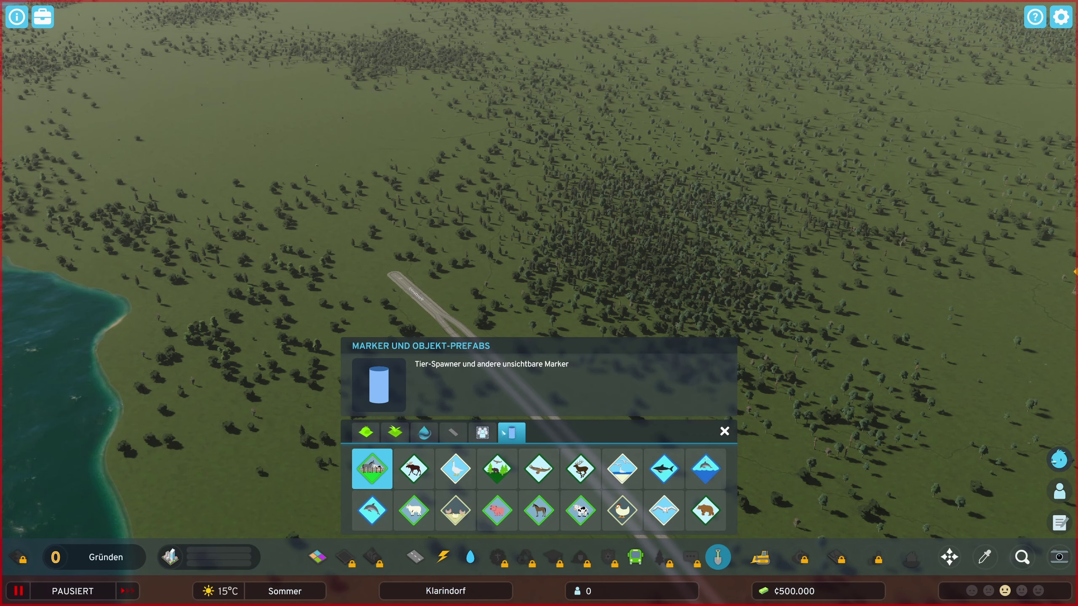
{"action": "left_click", "coordinate": [424, 432]}
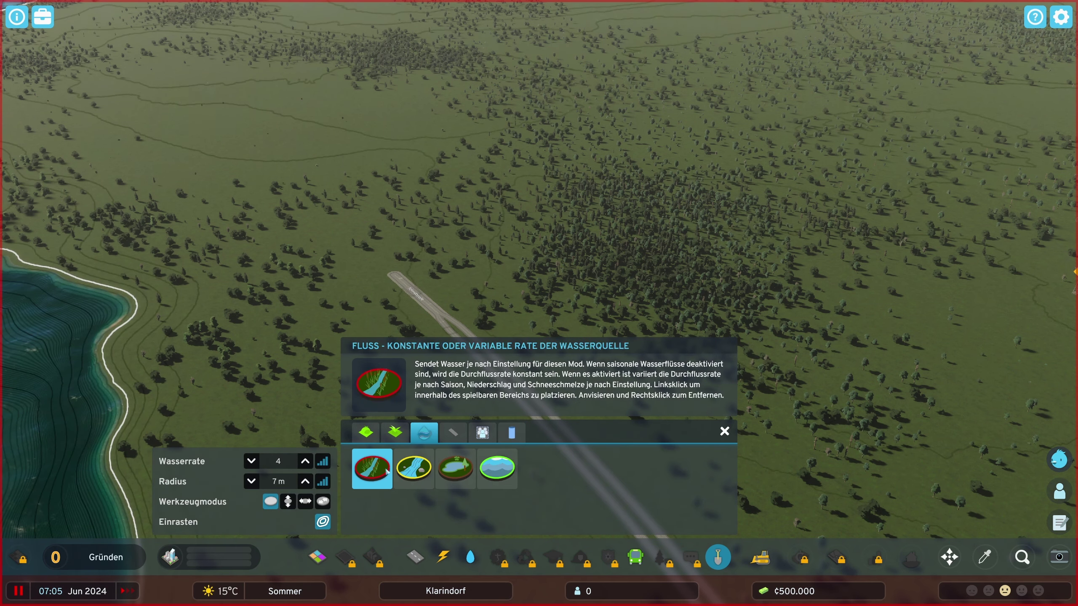
{"action": "key", "text": "e"}
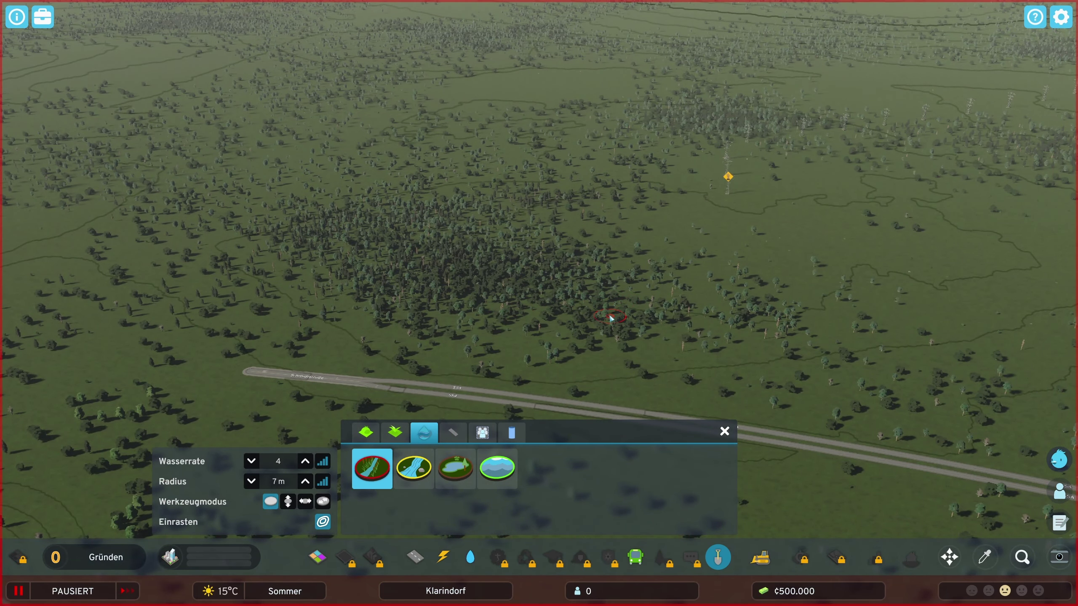
{"action": "key", "text": "q"}
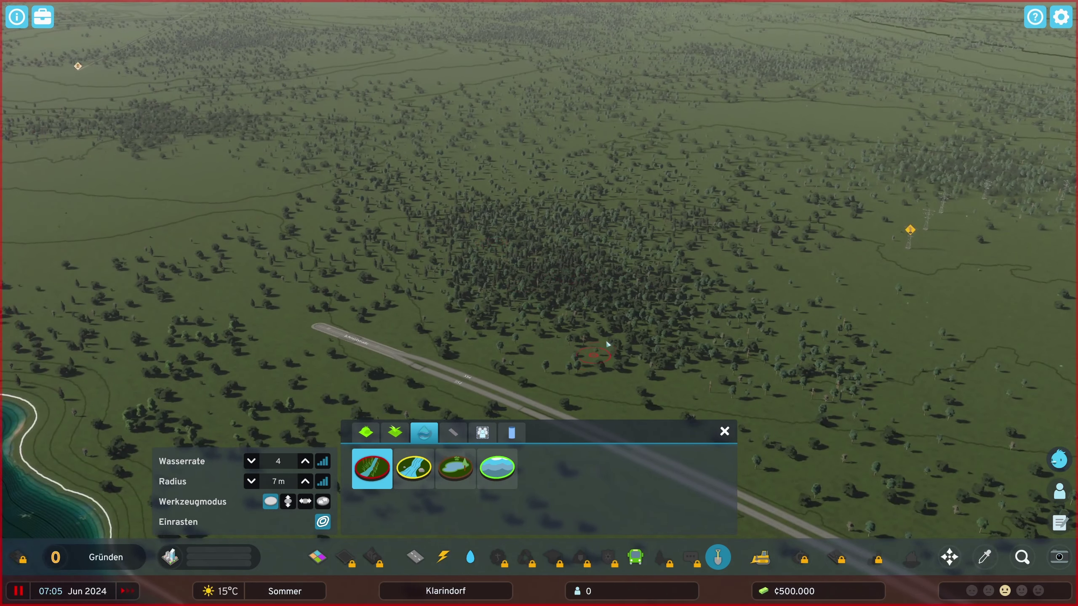
{"action": "key", "text": "q"}
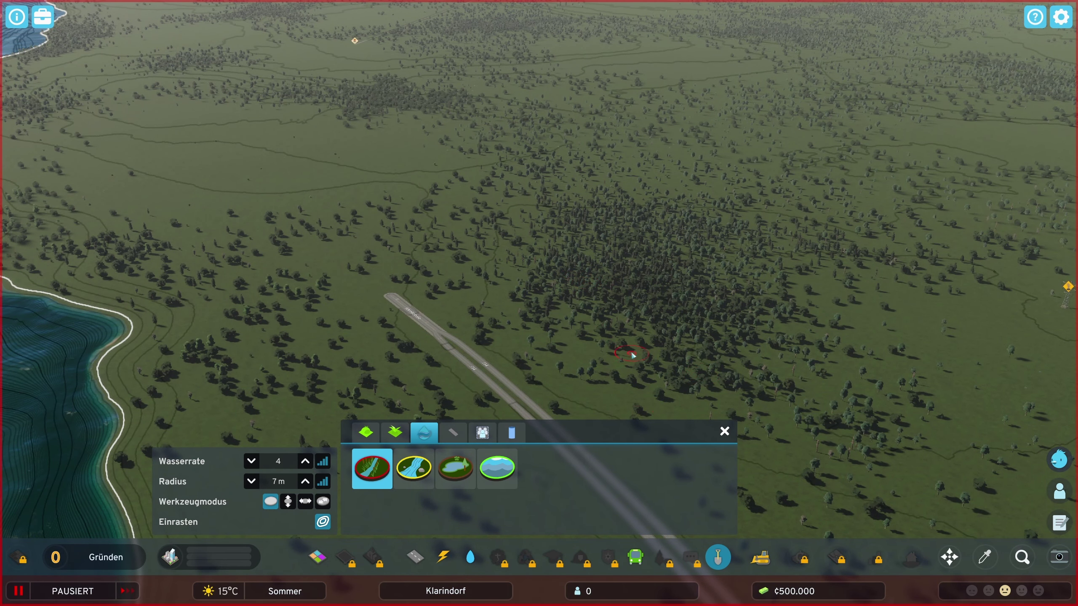
{"action": "key", "text": "s"}
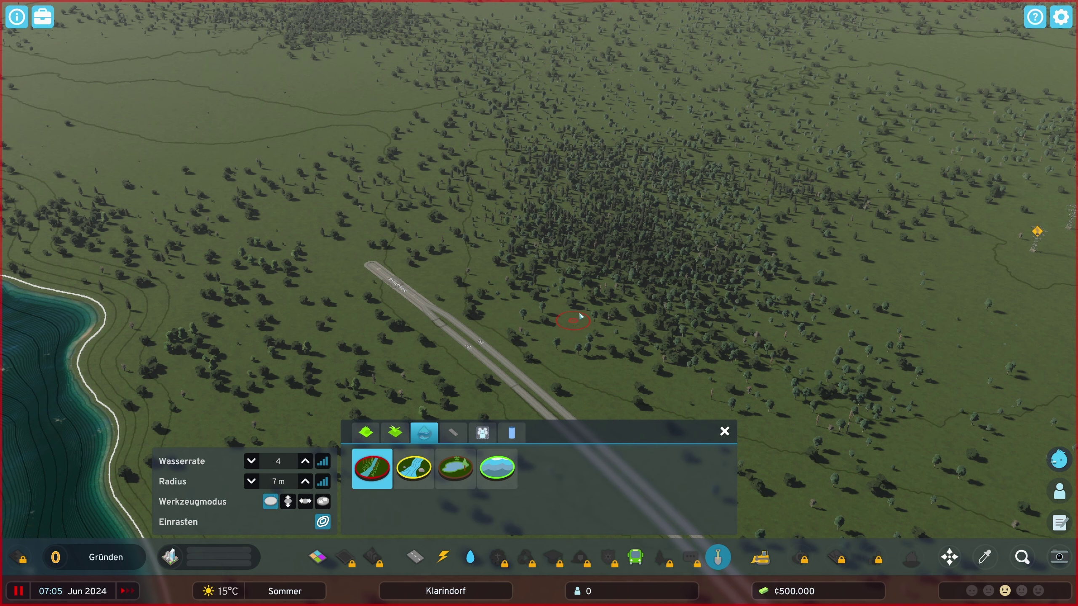
{"action": "key", "text": "q"}
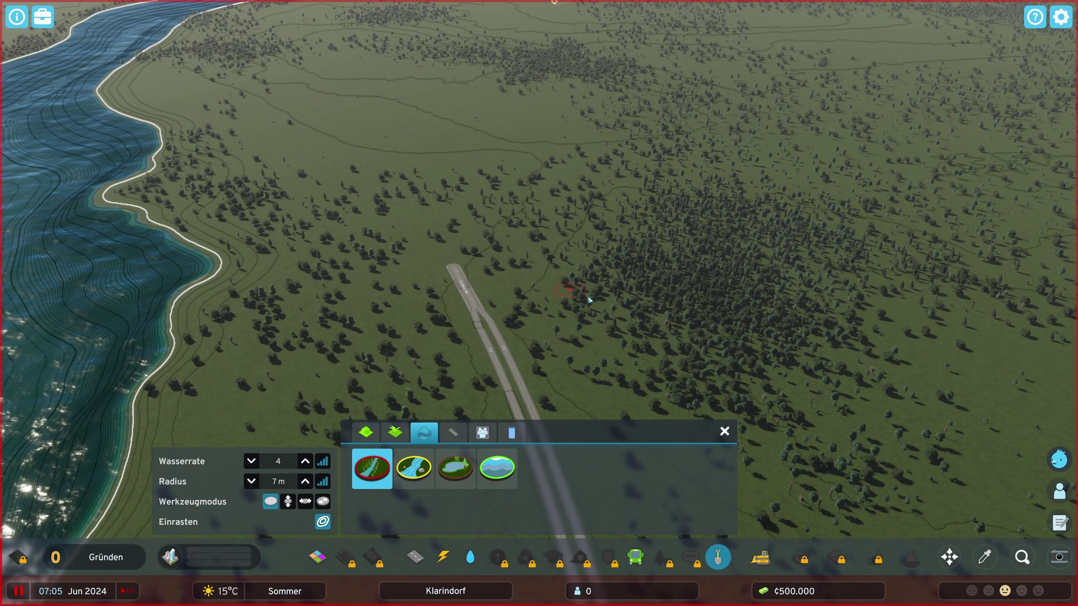
{"action": "scroll", "coordinate": [613, 275], "scroll_direction": "down", "scroll_amount": 4}
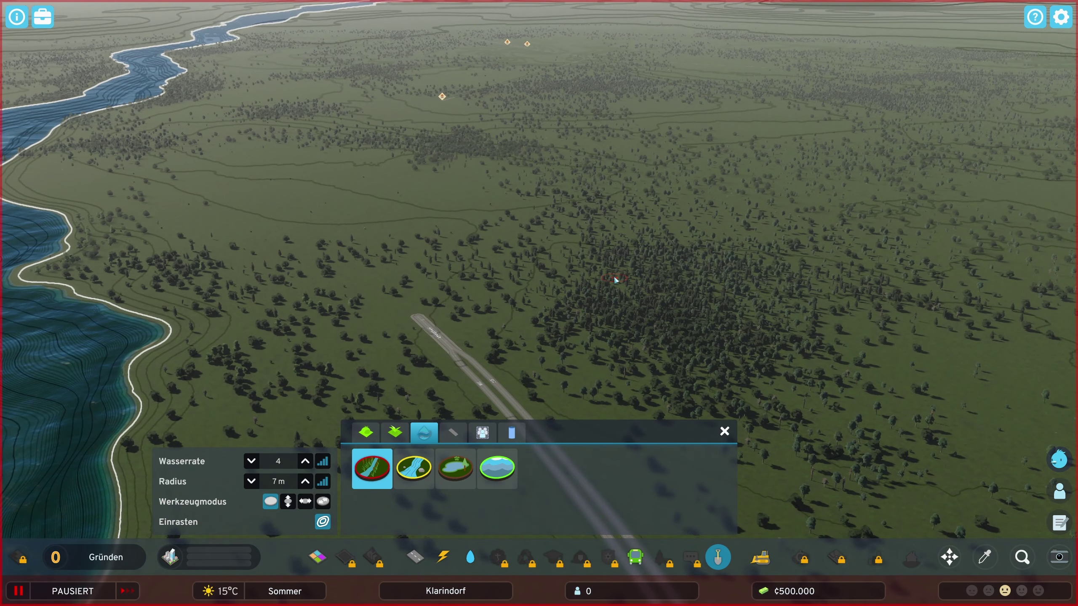